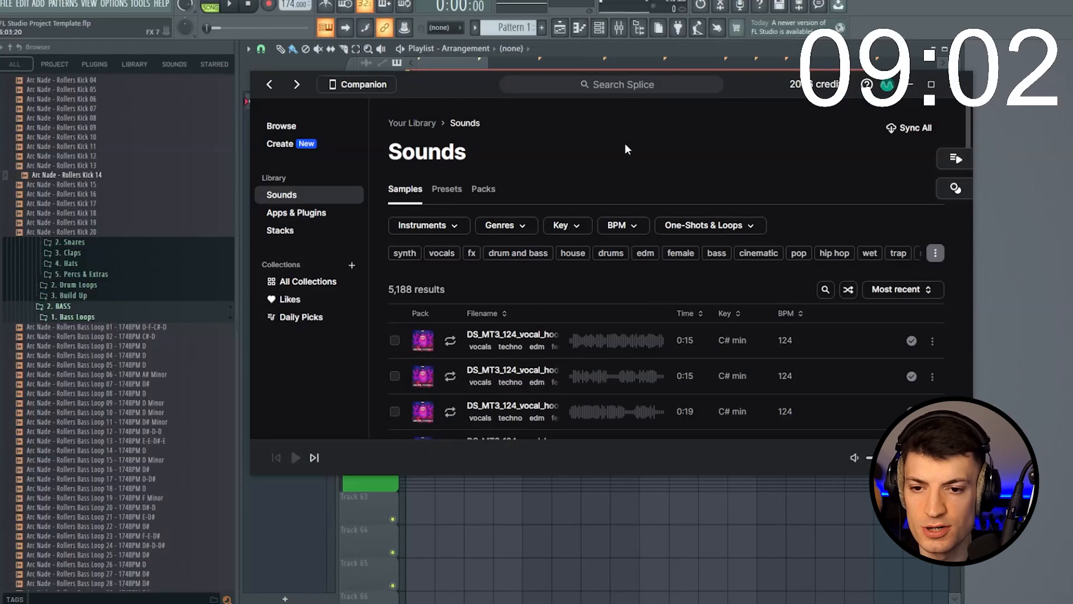
# Search Splice for piano chords.
pyautogui.click(639, 83)
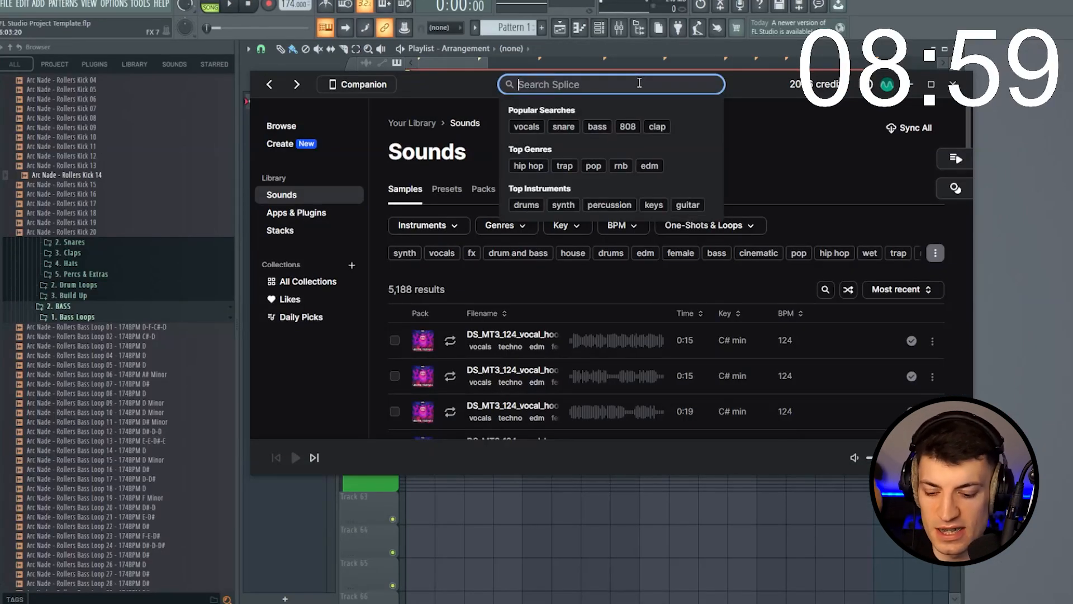
pyautogui.write('piano')
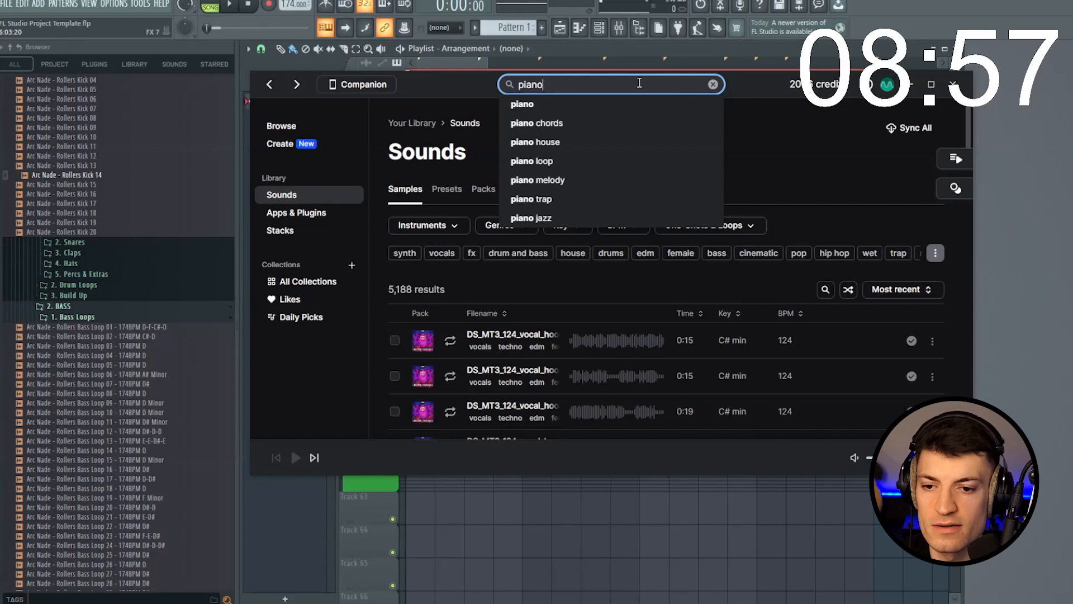
pyautogui.write(' chords')
pyautogui.press('Return')
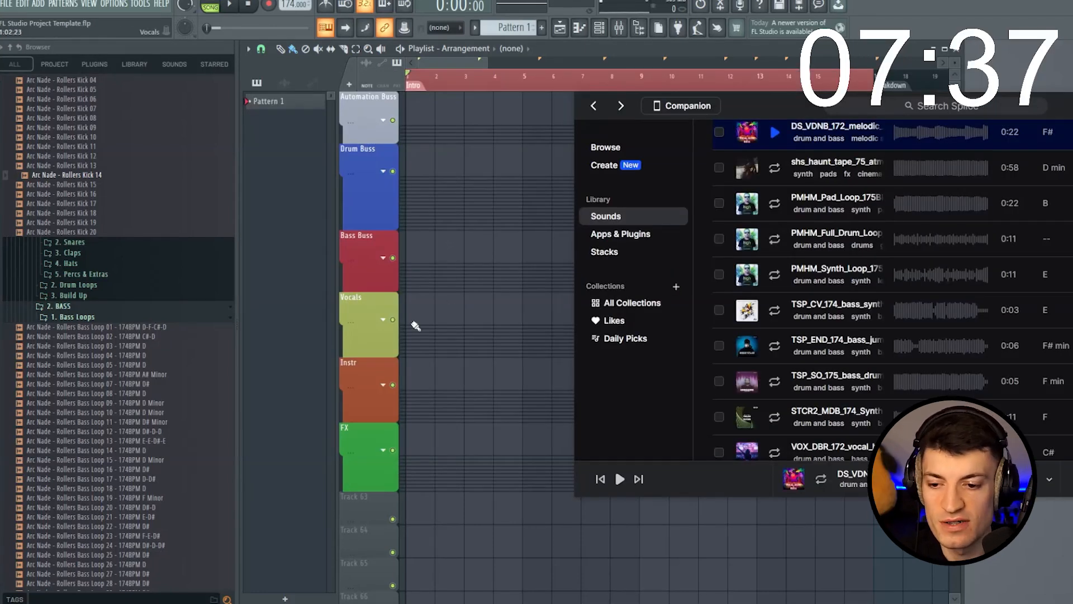
# Place the DS_VDNB_172 melodic stack loop from Splice on the Instr 1 track at bar 1.
pyautogui.scroll(-3, 415, 326)
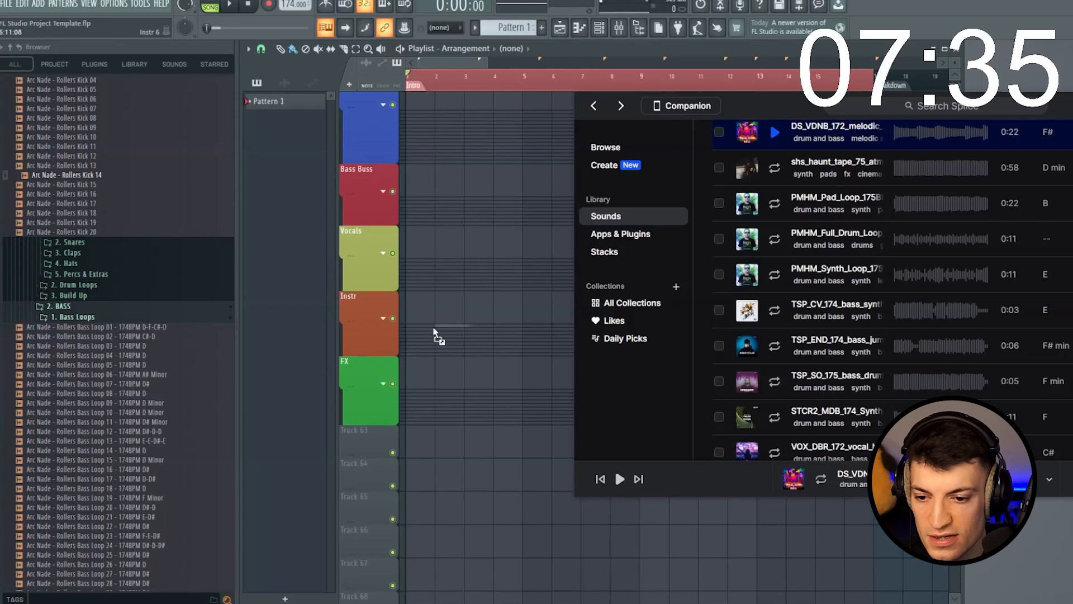
pyautogui.moveTo(437, 335); pyautogui.dragTo(437, 335)
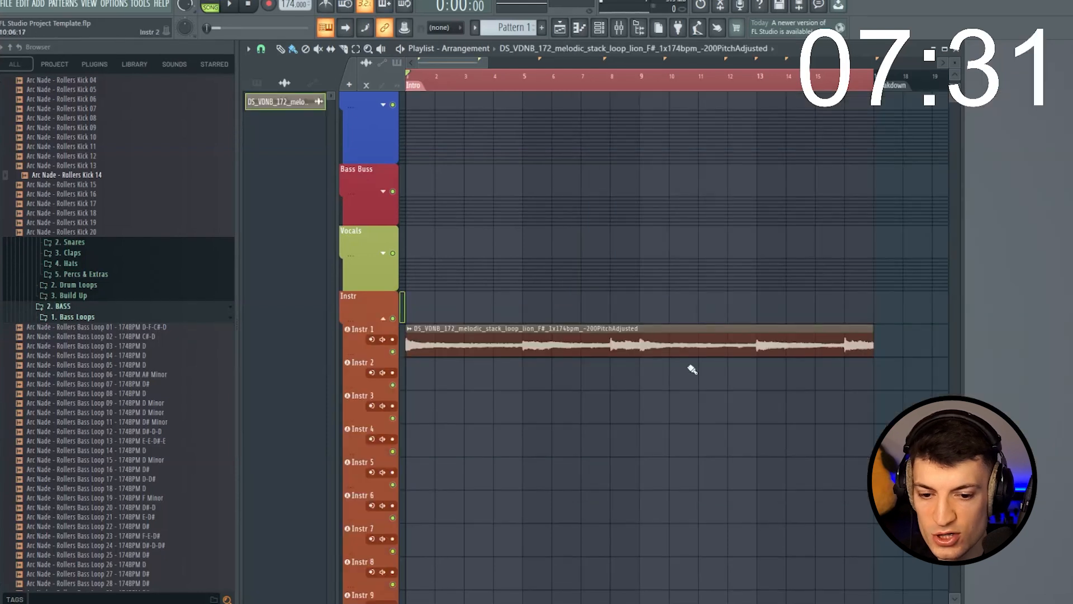
# Set the playlist's time selection to span bars 1 to 33, covering the intro and breakdown.
pyautogui.scroll(-4, 691, 366)
pyautogui.scroll(-3, 615, 81)
pyautogui.moveTo(826, 88); pyautogui.dragTo(407, 85)
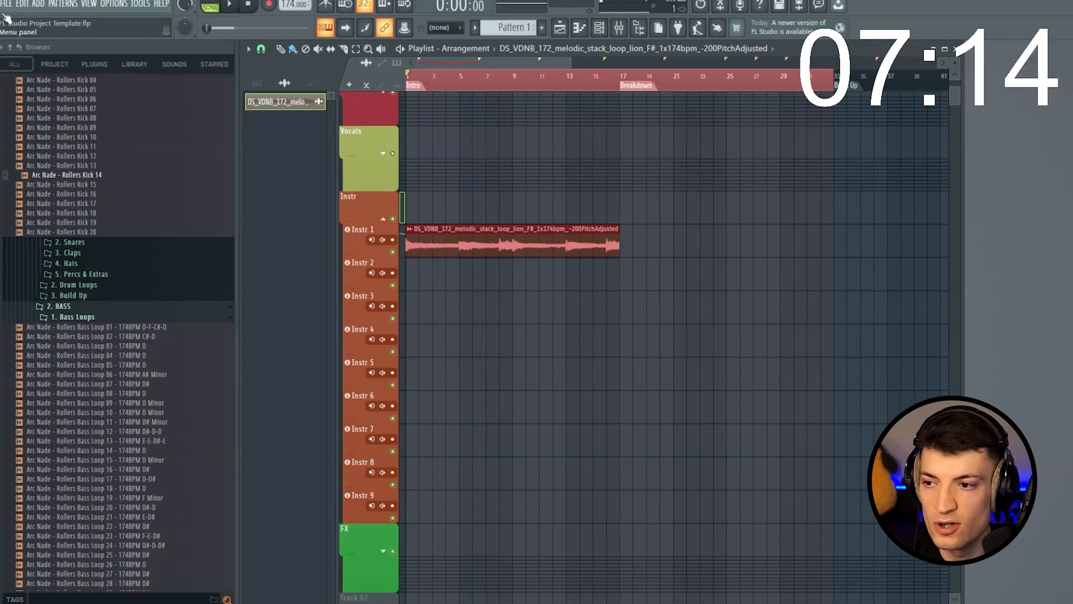
# Save the project under the new name 174BPM E MINOR.
pyautogui.click(6, 4)
pyautogui.click(34, 79)
pyautogui.write('174BPM E MINOR')
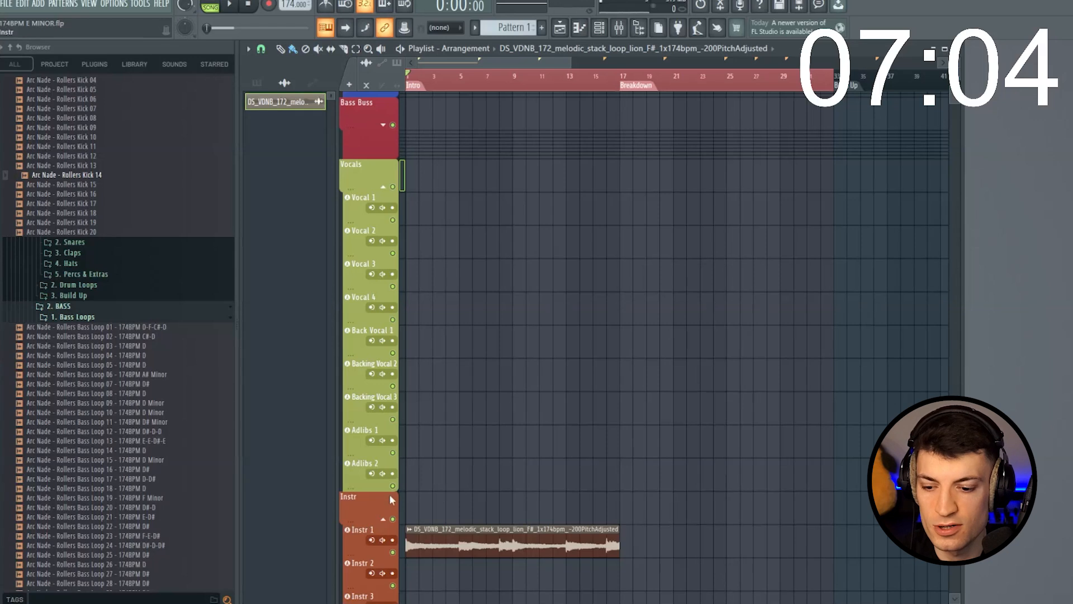
# Switch to Splice and search for female vocals.
pyautogui.hotkey('alt', 'Tab')
pyautogui.moveTo(801, 114); pyautogui.dragTo(536, 133)
pyautogui.scroll(3, 641, 240)
pyautogui.click(675, 124)
pyautogui.write('female voc')
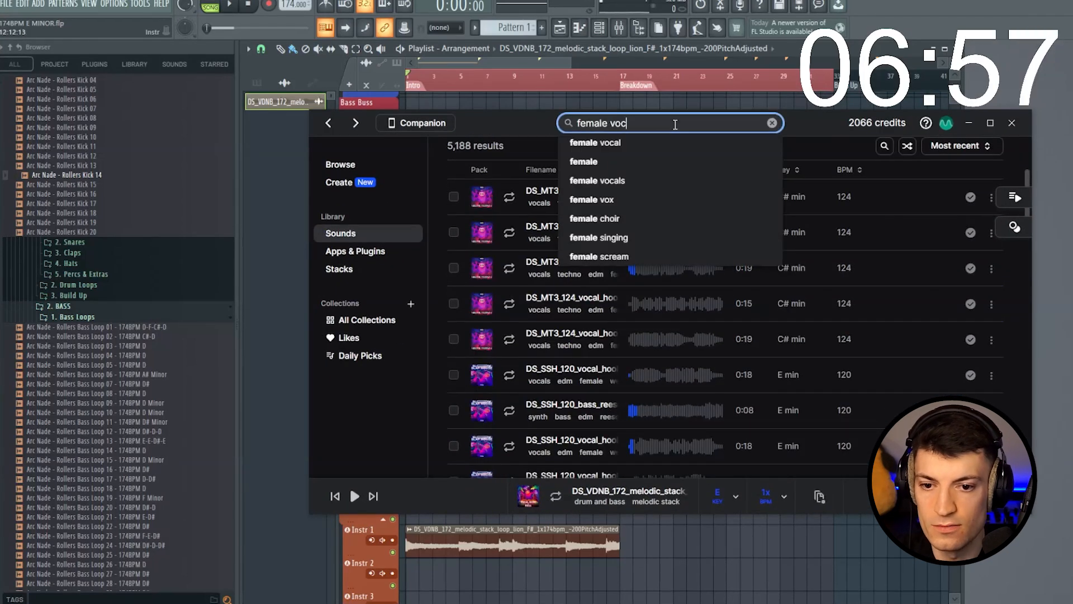
pyautogui.write('als')
pyautogui.press('Return')
pyautogui.scroll(-3, 510, 313)
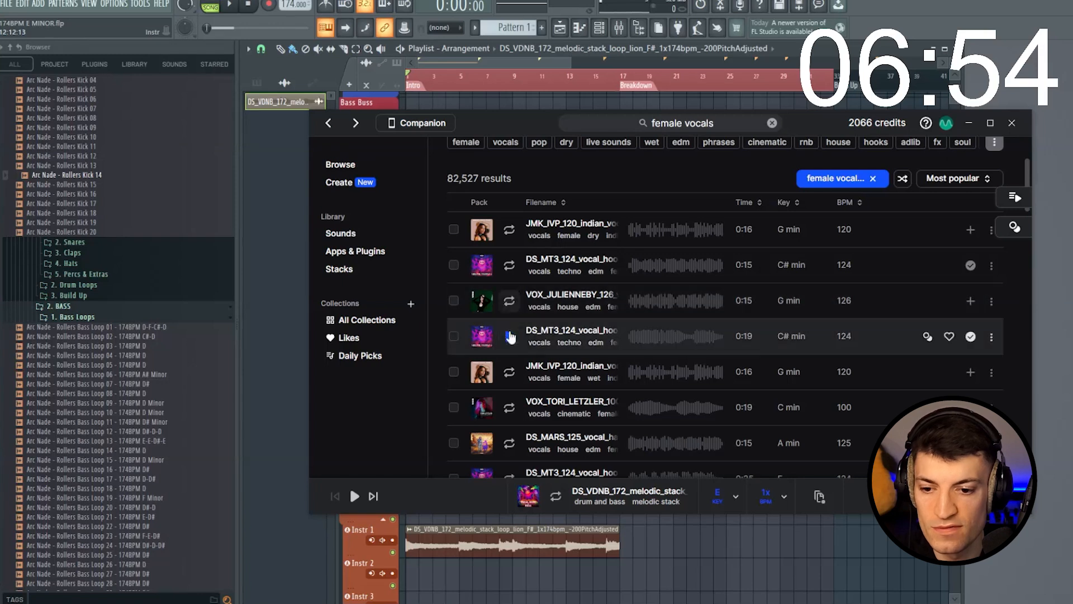
# Audition two DS_MT3_124 vocal hooks and place the 0:15 one on the Vocal 1 track at bar 1.
pyautogui.click(510, 336)
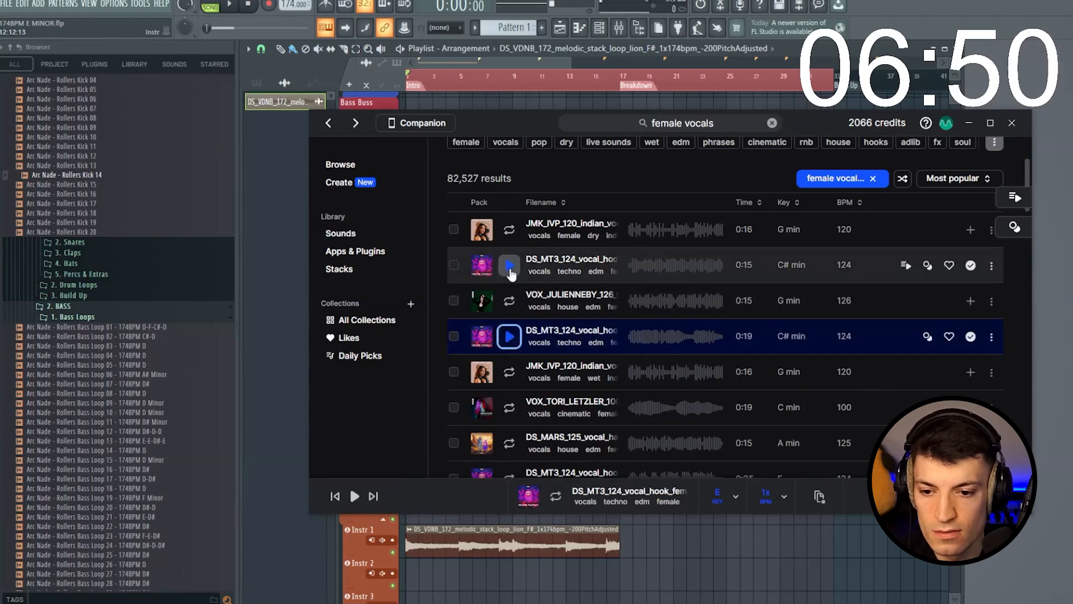
pyautogui.click(509, 265)
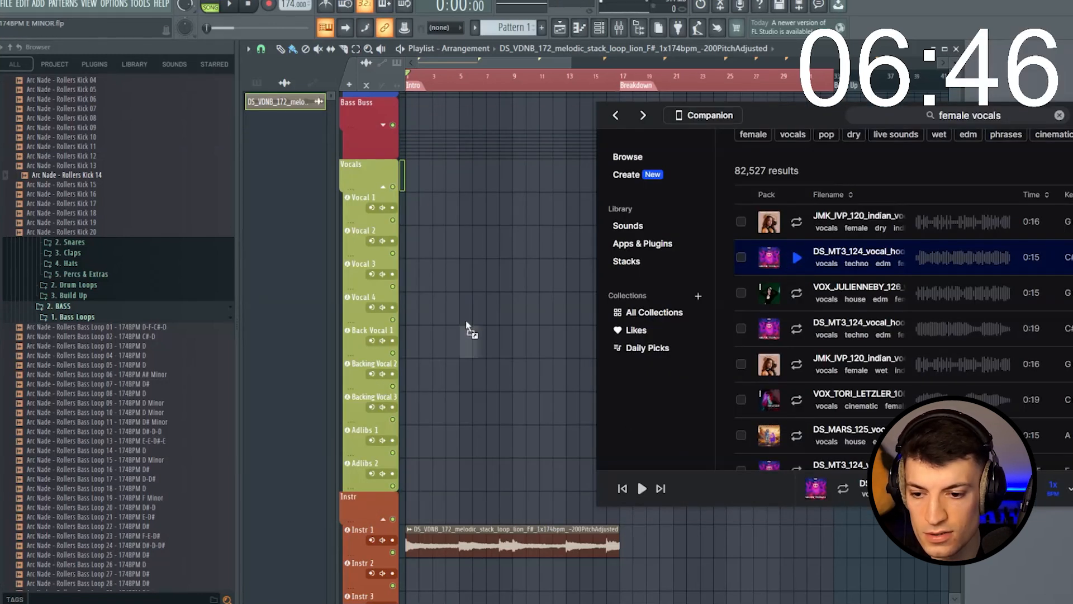
pyautogui.moveTo(450, 226); pyautogui.dragTo(411, 209)
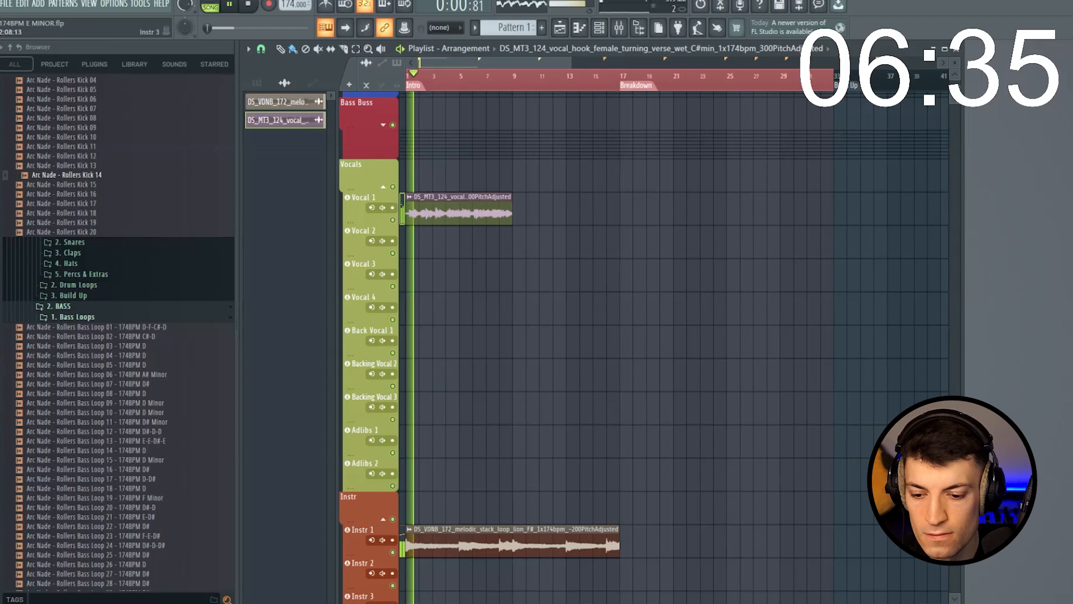
# Preview the 0:19 DS_MT3_124 vocal hook in Splice against the playing arrangement.
pyautogui.hotkey('alt', 'Tab')
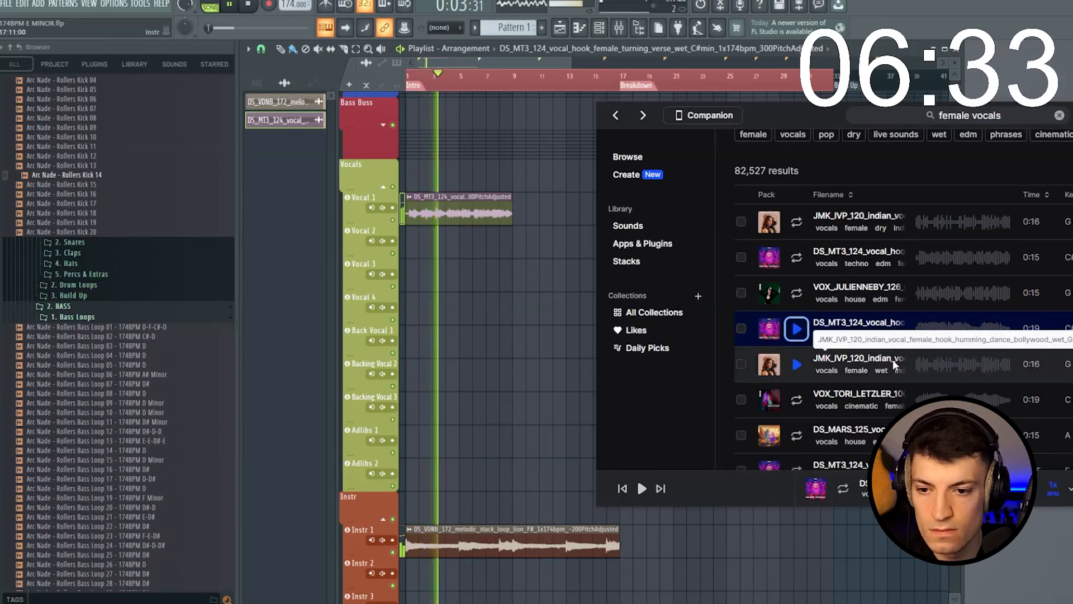
pyautogui.hotkey('alt', 'Tab')
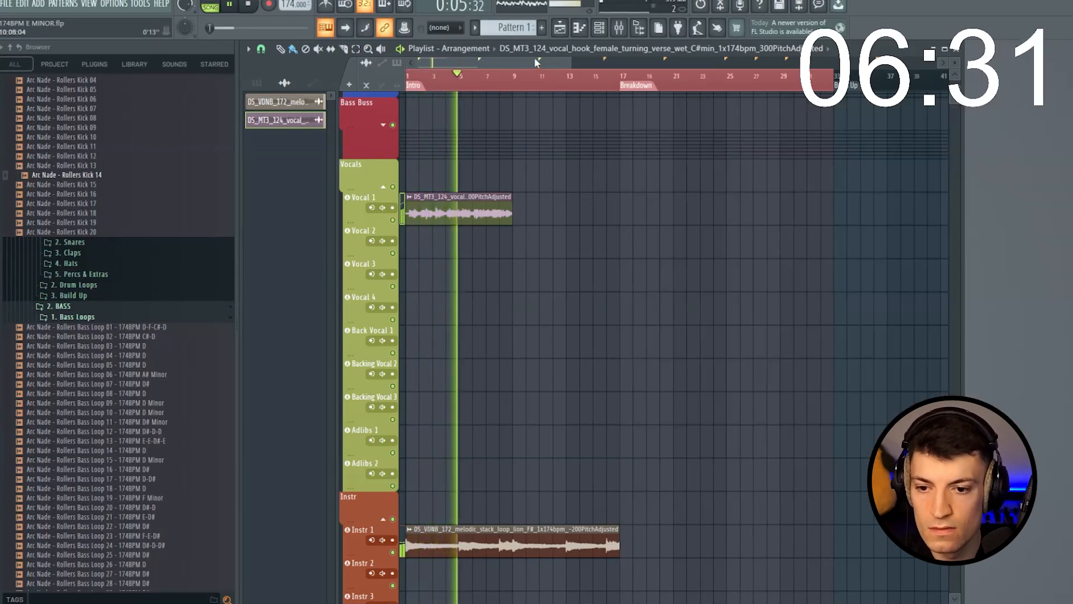
pyautogui.press('space')
pyautogui.hotkey('alt', 'Tab')
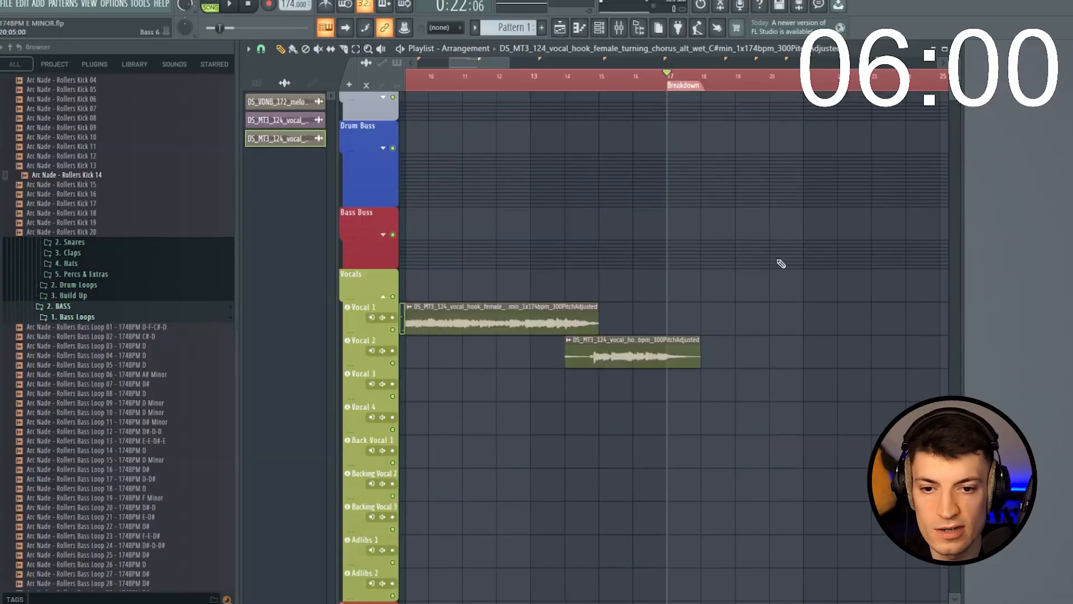
# Place Dancefloor Full Drum Loop 02 from the Arc Nade Dancefloor DnB samples on the Kick 1 track at bar 17.
pyautogui.scroll(-5, 670, 212)
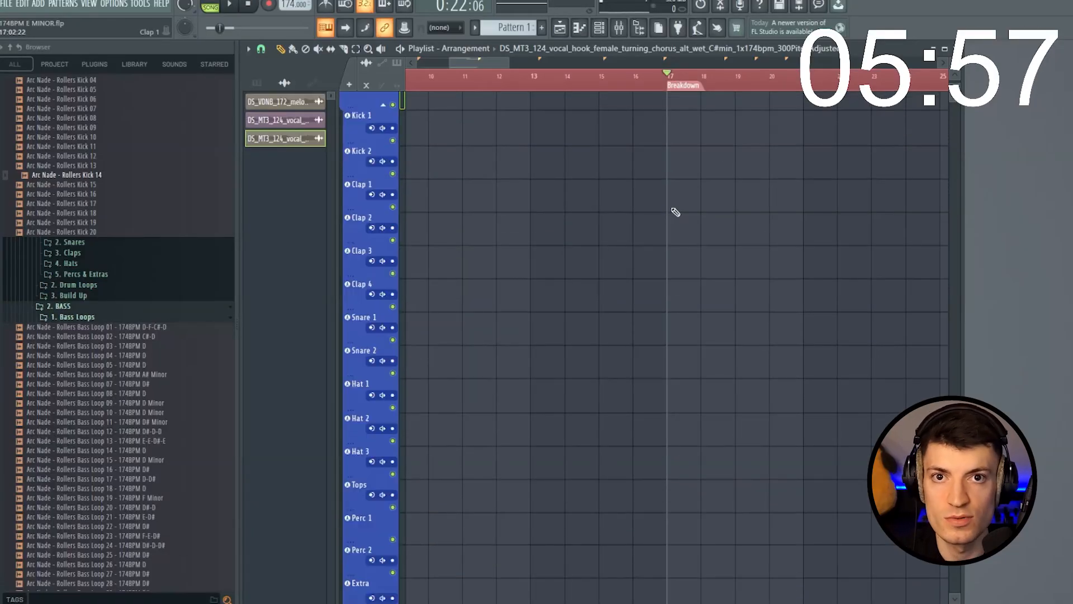
pyautogui.scroll(5, 110, 256)
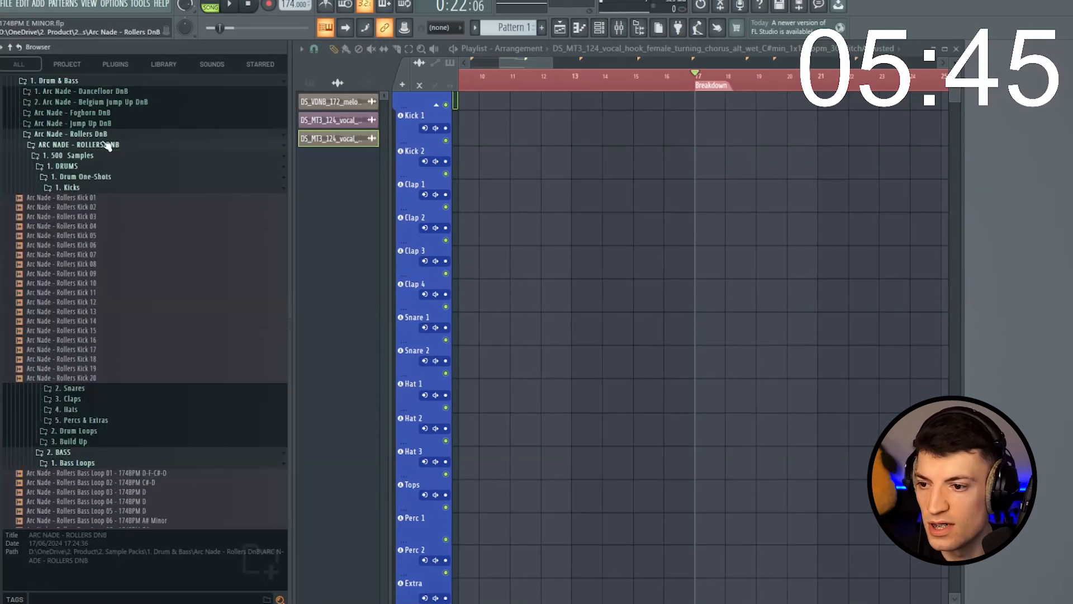
pyautogui.click(128, 91)
pyautogui.click(168, 64)
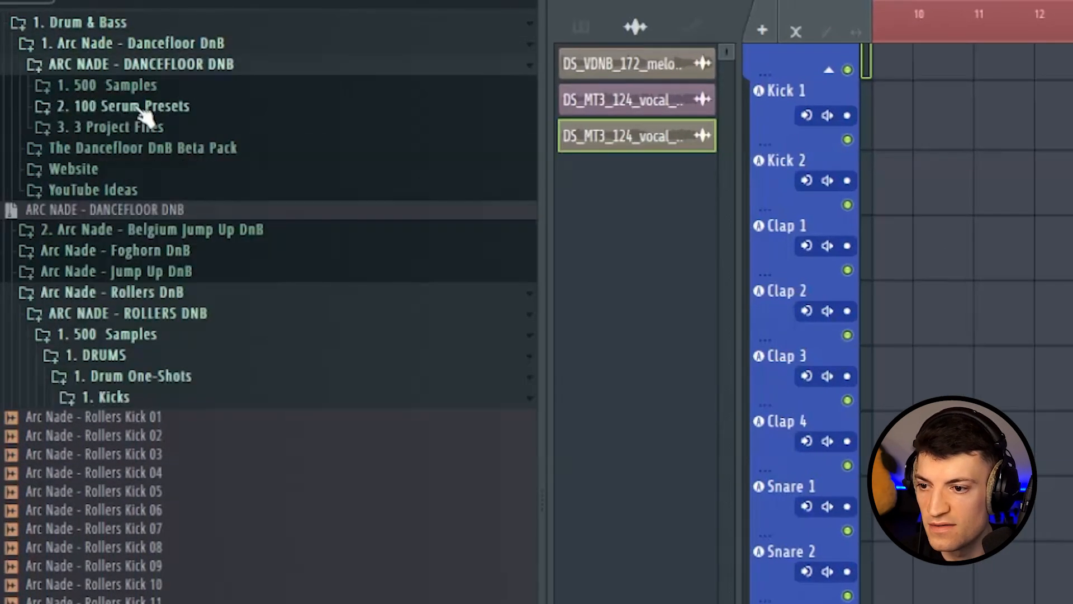
pyautogui.click(100, 85)
pyautogui.click(93, 106)
pyautogui.moveTo(118, 182); pyautogui.dragTo(904, 187)
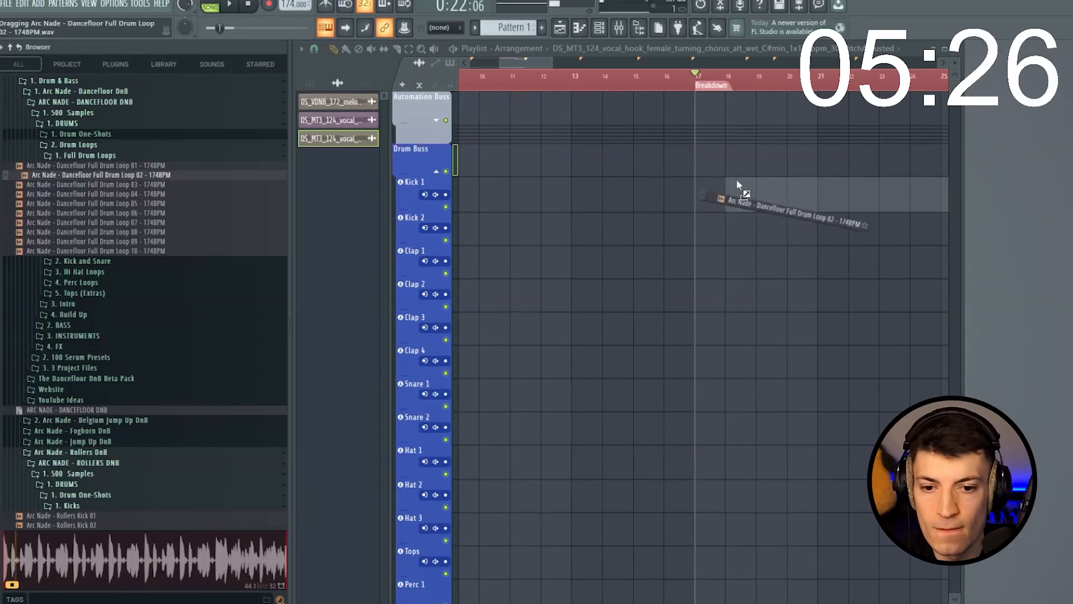
pyautogui.moveTo(708, 183); pyautogui.dragTo(708, 186)
pyautogui.scroll(-3, 666, 80)
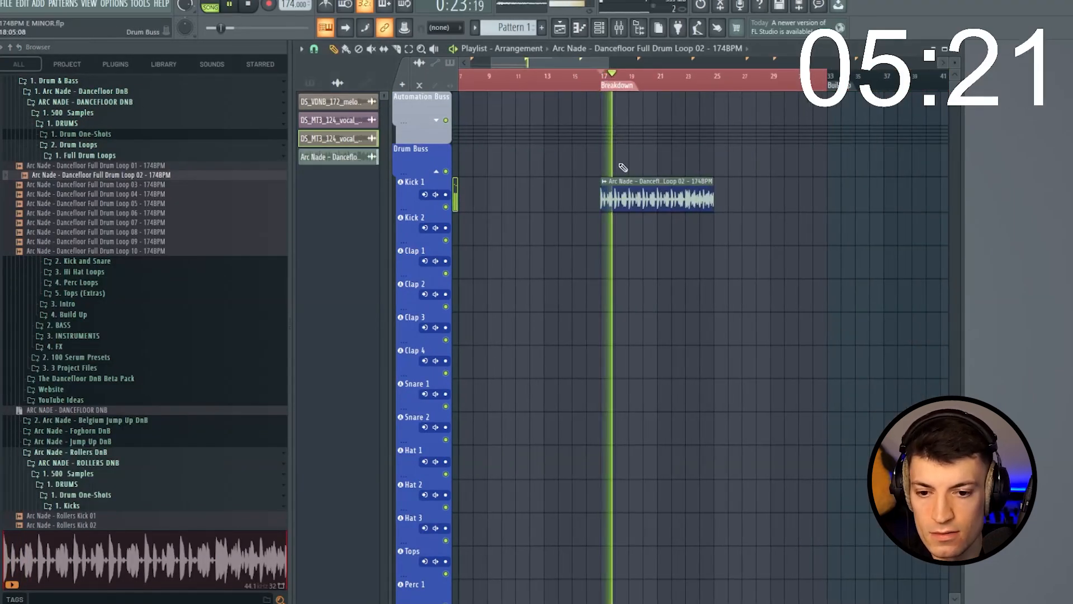
# Add a second copy of the drum loop directly after the first on Kick 1 and review the arrangement during playback.
pyautogui.press('space')
pyautogui.click(728, 197)
pyautogui.scroll(-5, 593, 162)
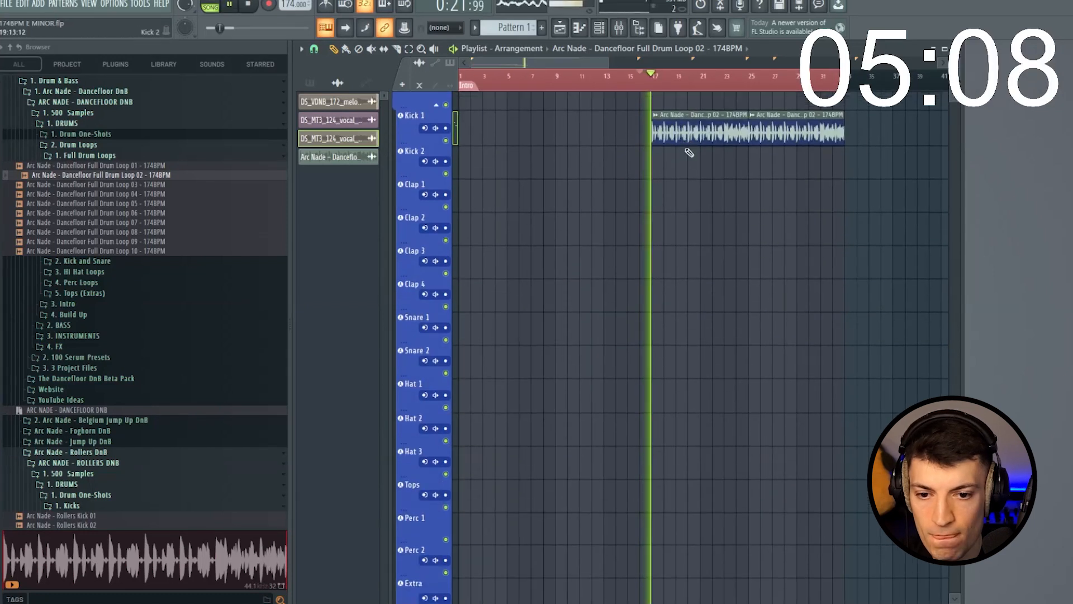
pyautogui.scroll(-6, 671, 162)
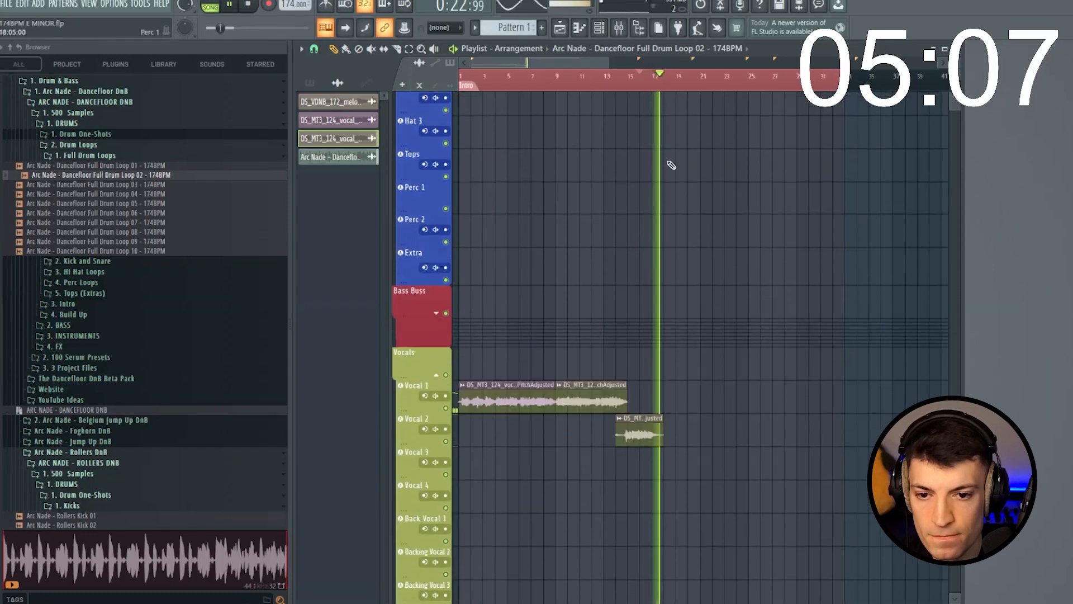
pyautogui.scroll(4, 671, 164)
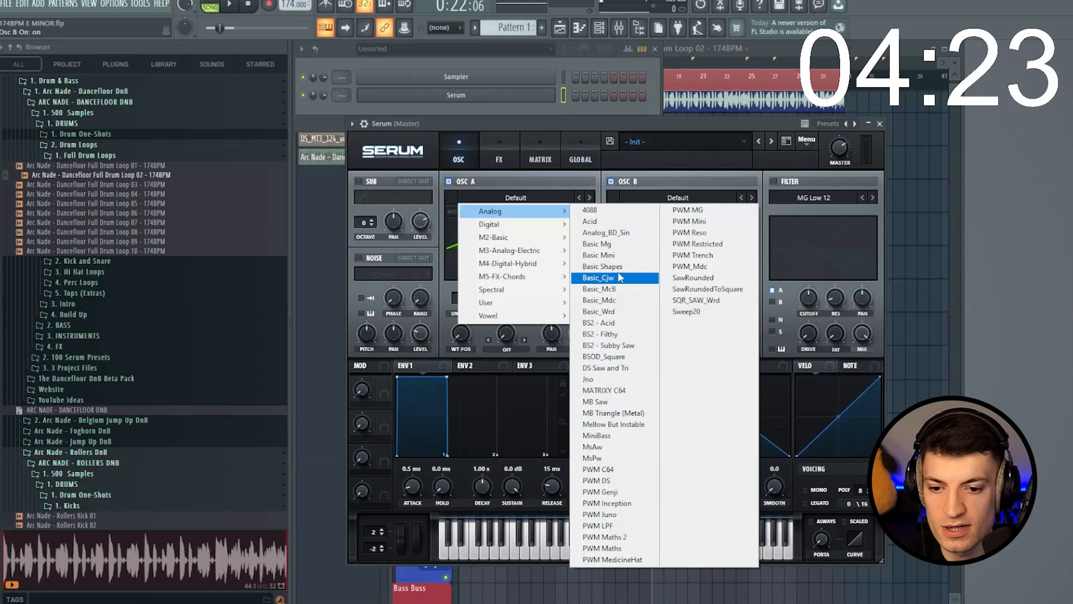
# Load the Basic Shapes wavetable into Serum's oscillators A and B and enable the Chorus effect.
pyautogui.click(698, 200)
pyautogui.click(697, 199)
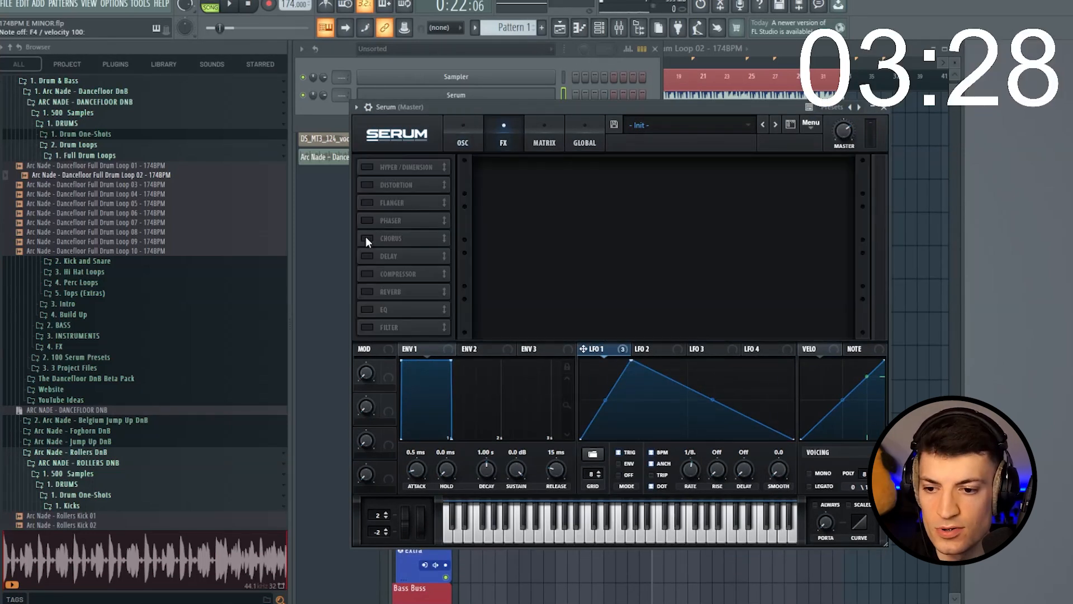
pyautogui.click(367, 238)
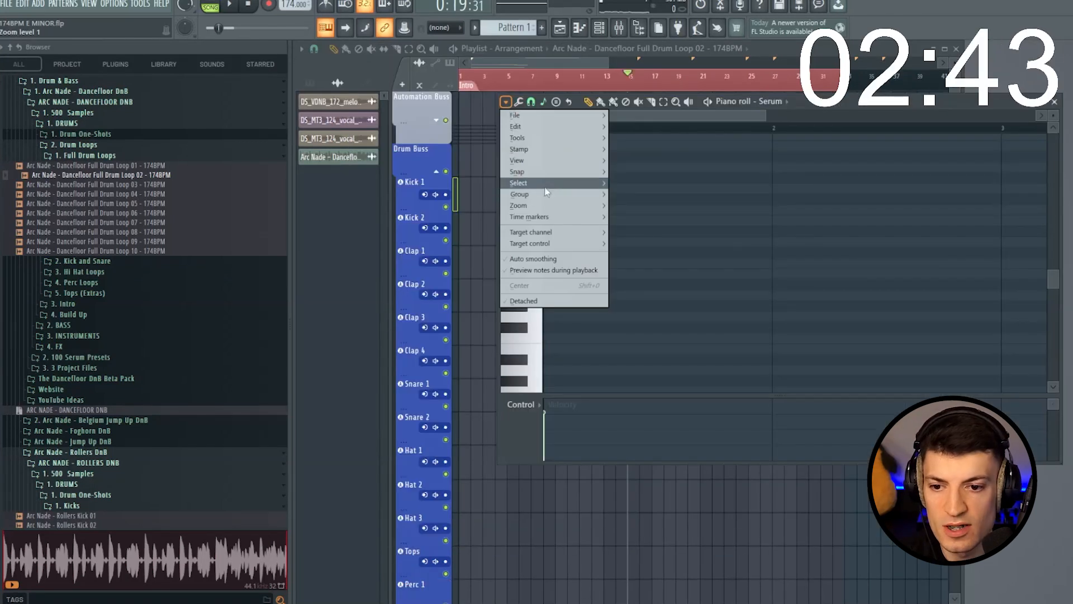
# Set the piano roll's scale highlighting to a minor scale with root note E.
pyautogui.moveTo(556, 163)
pyautogui.moveTo(671, 334)
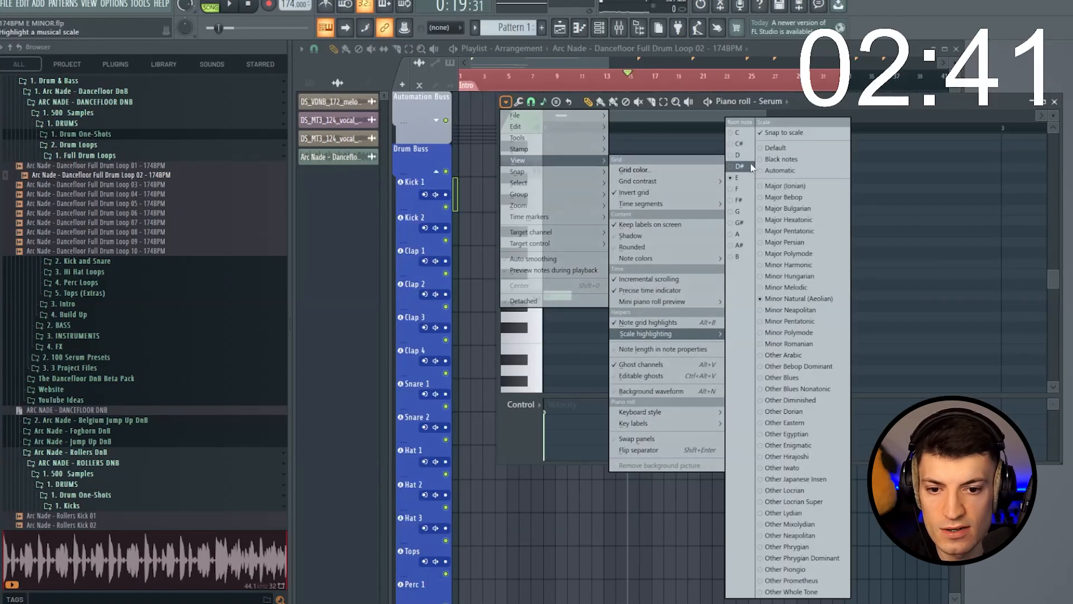
pyautogui.click(785, 322)
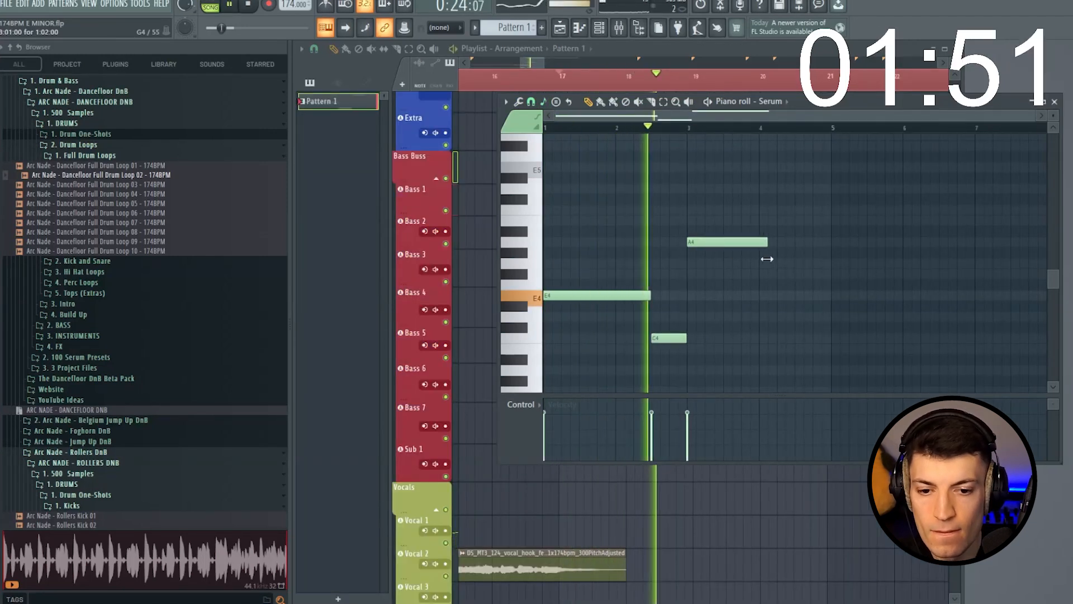
# Shorten the A4 note in the Serum bass pattern to end at bar 4 and stop playback.
pyautogui.moveTo(767, 259); pyautogui.dragTo(758, 263)
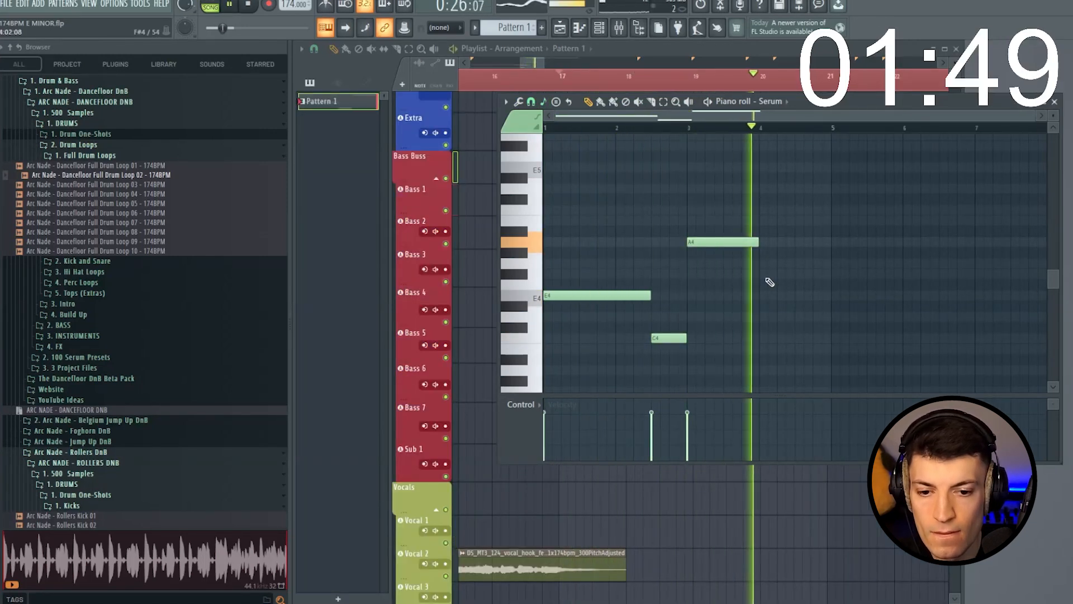
pyautogui.press('space')
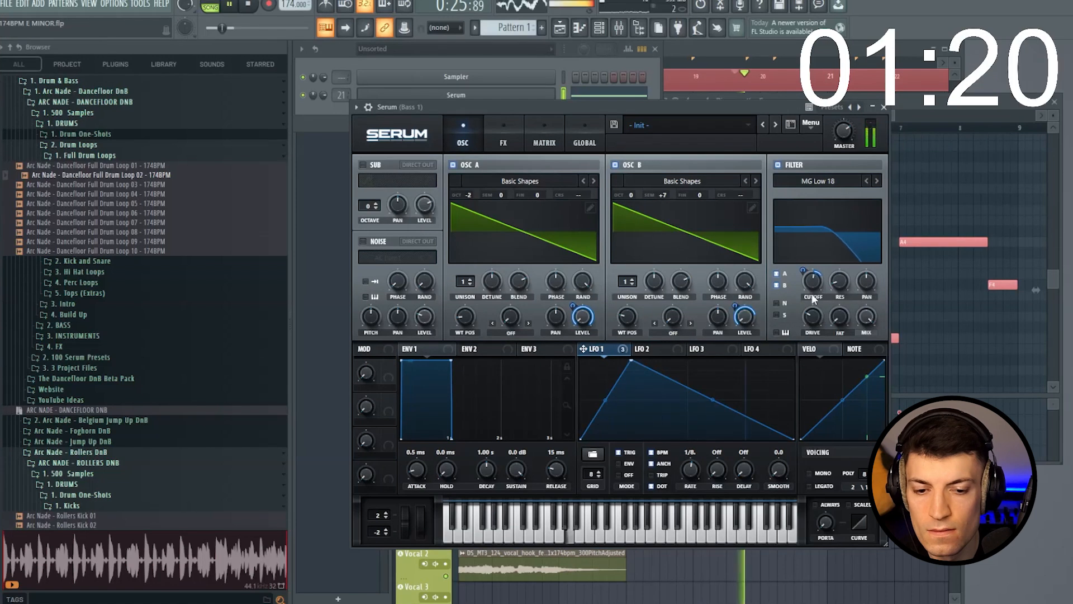
# Raise the filter cutoff of the Serum bass slightly.
pyautogui.moveTo(814, 286); pyautogui.dragTo(810, 273)
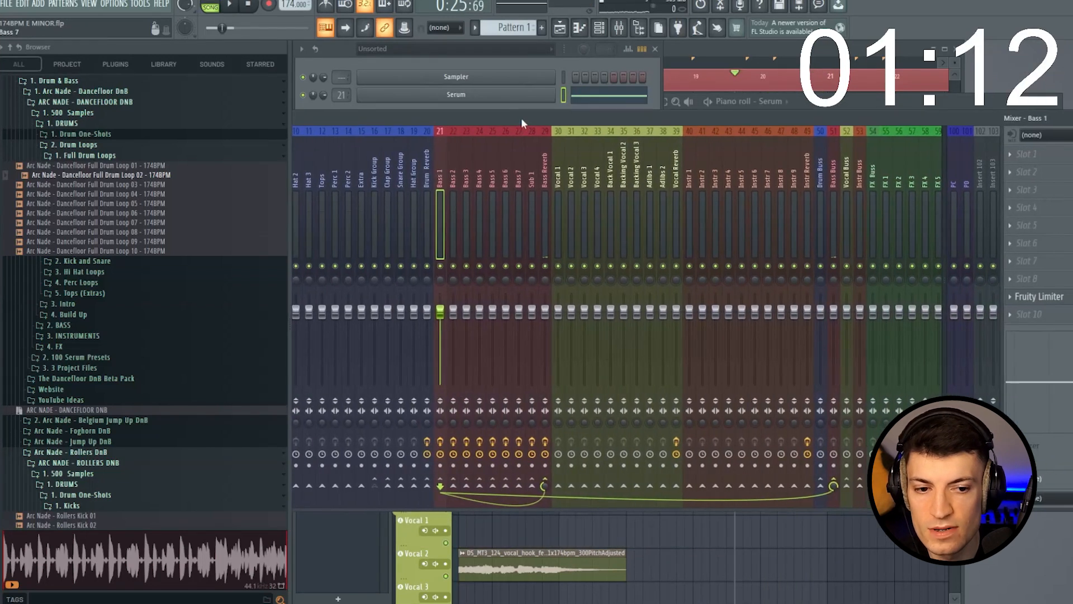
# Add OTT and FabFilter Saturn 2 to the first two effect slots of the Bass 1 mixer track.
pyautogui.click(887, 161)
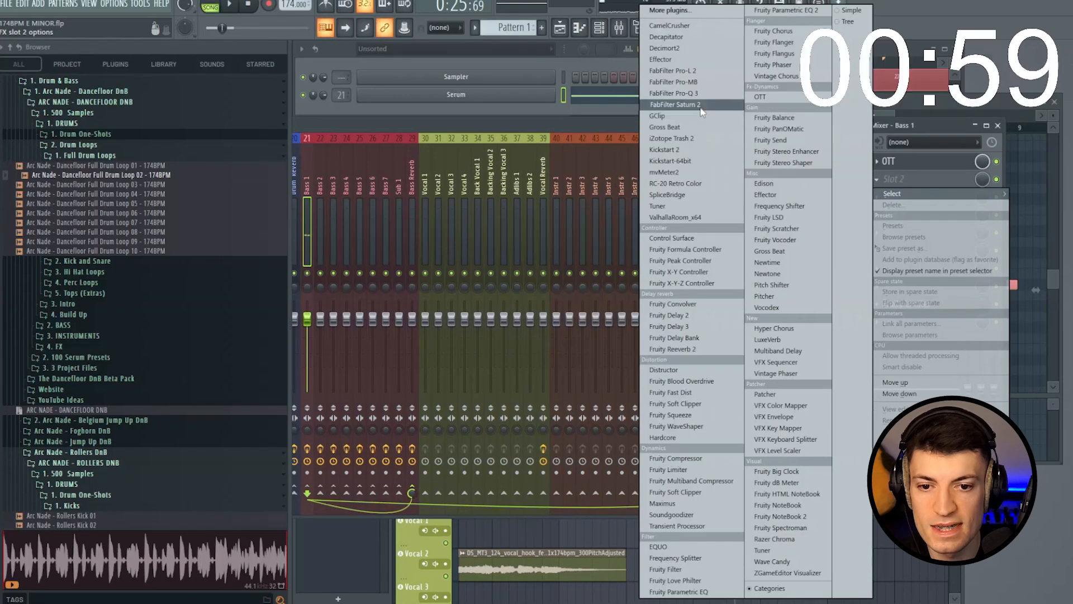
pyautogui.click(703, 106)
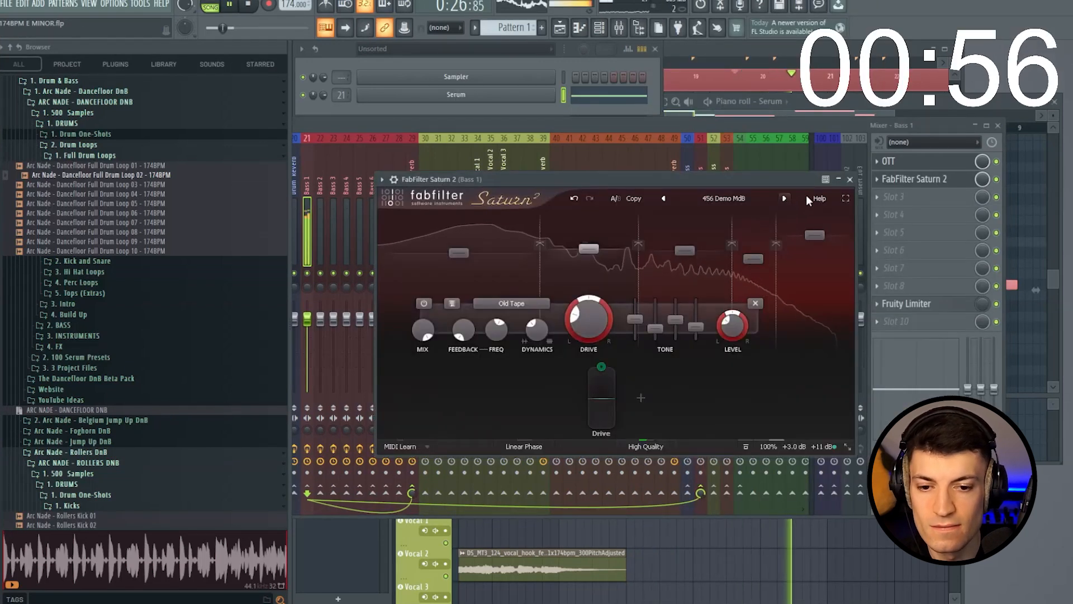
pyautogui.click(849, 179)
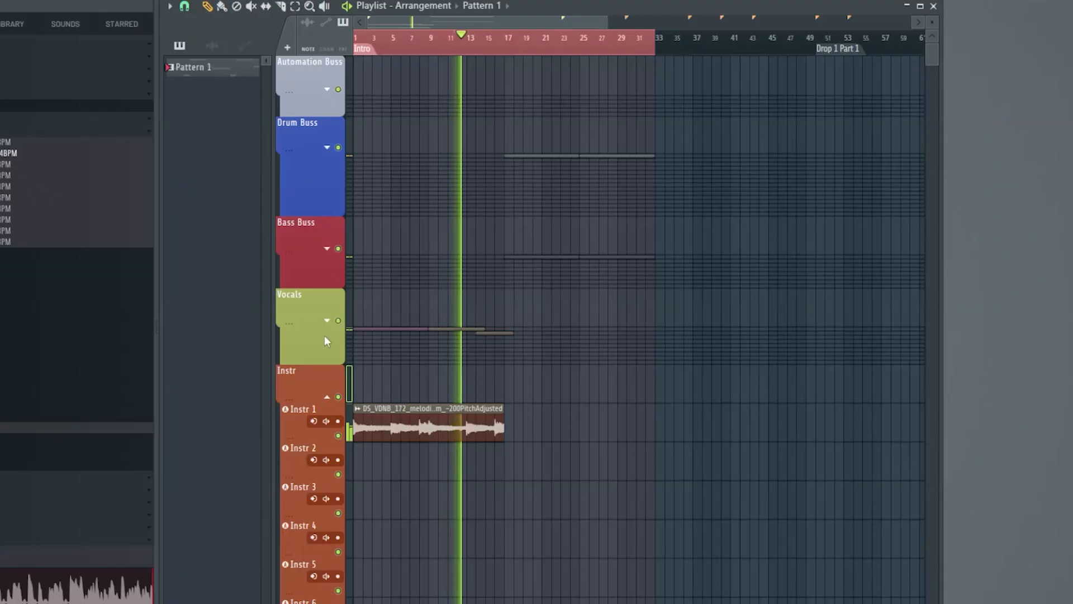
# Expand the Vocals track group and review its vocal clips while the arrangement plays.
pyautogui.click(327, 333)
pyautogui.scroll(-5, 519, 391)
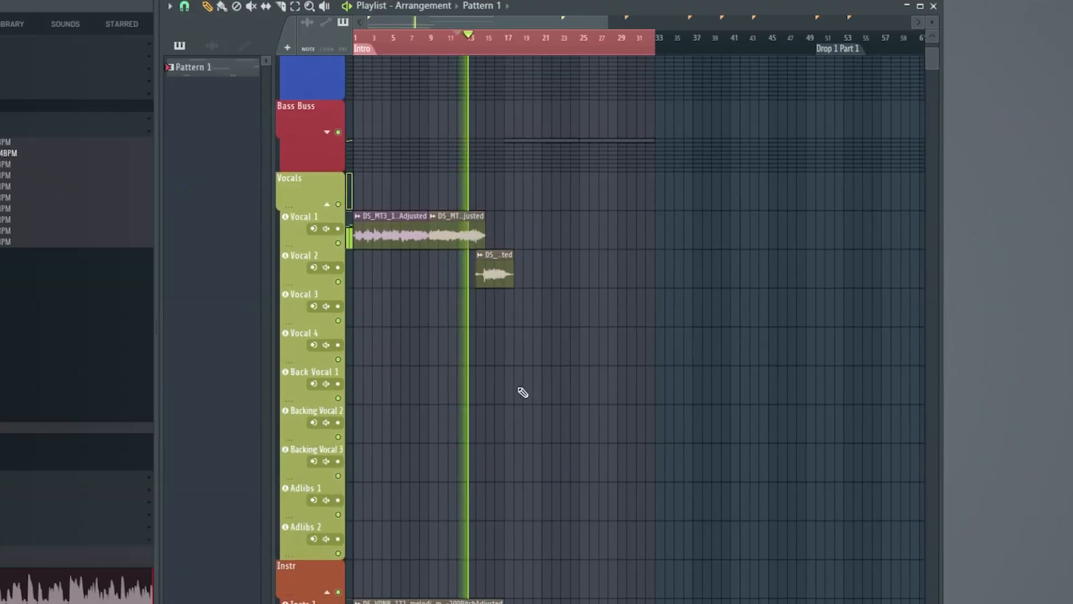
pyautogui.scroll(3, 517, 464)
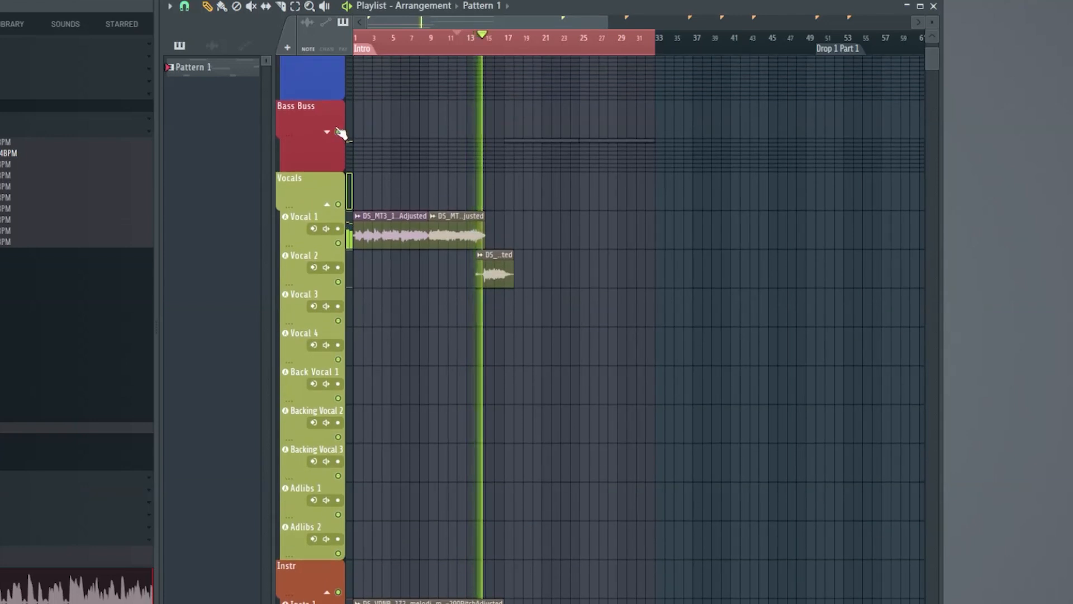
# Expand the Bass Buss and Drum Buss track groups and open the Bass 1 pattern in the piano roll.
pyautogui.click(331, 132)
pyautogui.scroll(4, 528, 173)
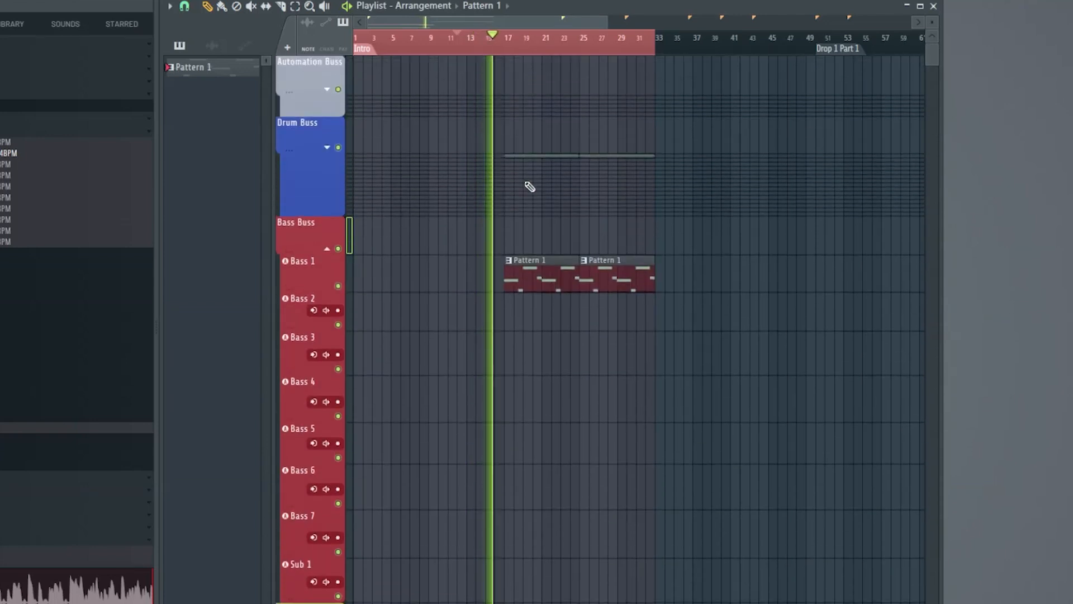
pyautogui.click(328, 147)
pyautogui.scroll(-10, 518, 187)
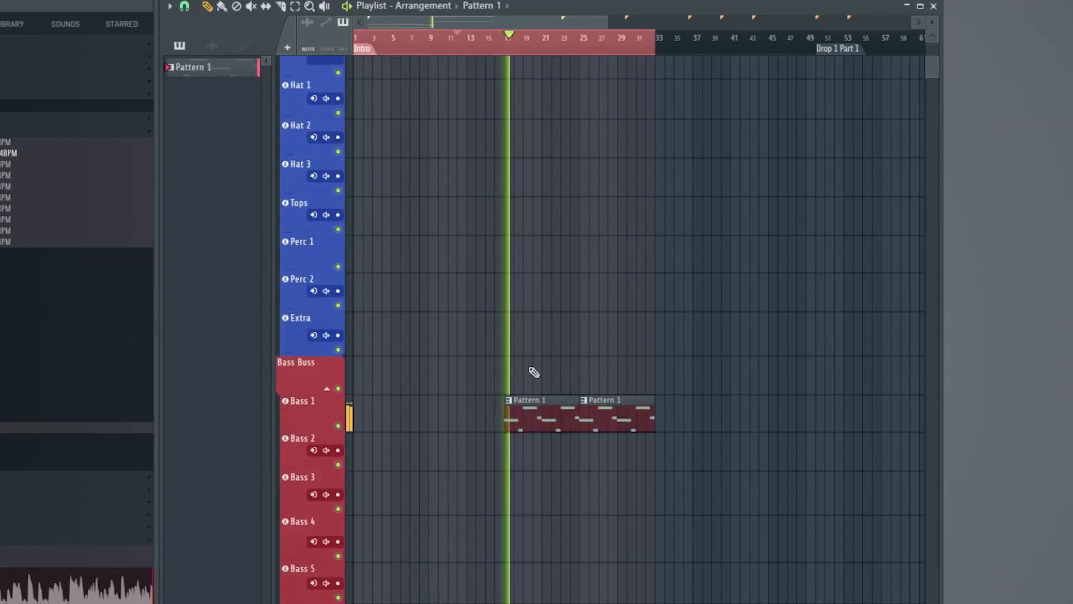
pyautogui.doubleClick(532, 422)
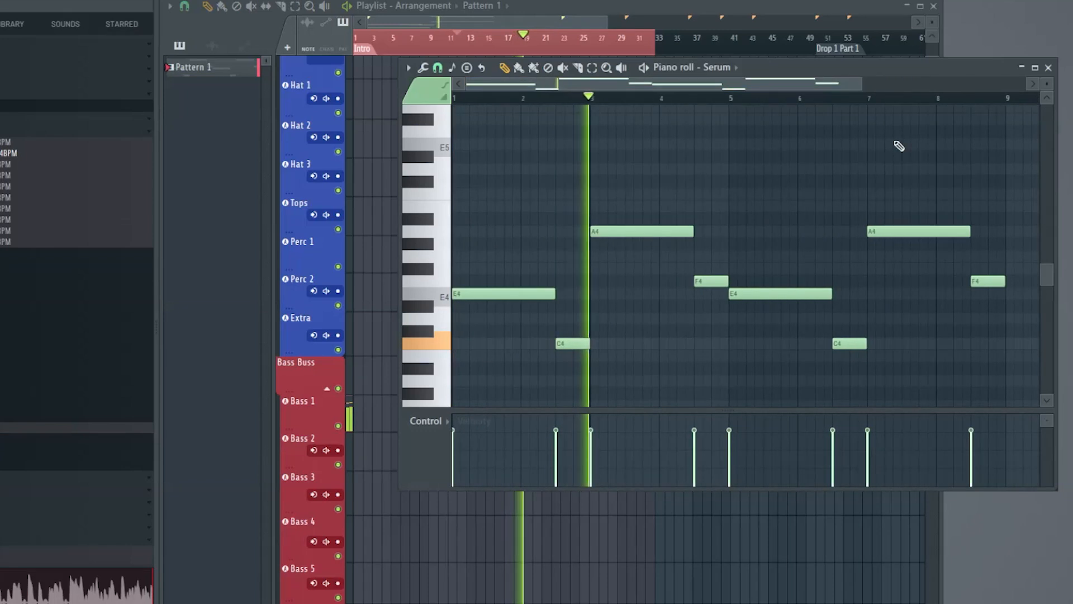
pyautogui.moveTo(864, 83); pyautogui.dragTo(912, 84)
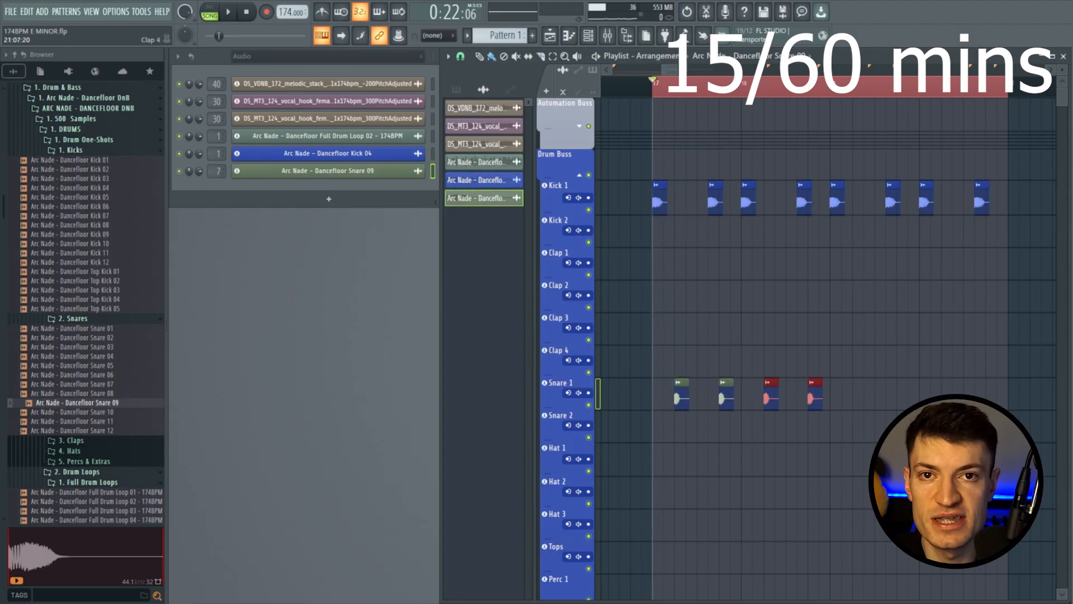
# Recolour the Dancefloor Snare 09 channel blue like the kick and play the drop with the mixer shown.
pyautogui.click(328, 171)
pyautogui.press('space')
pyautogui.click(607, 124)
pyautogui.press('F9')
pyautogui.moveTo(392, 140); pyautogui.dragTo(392, 216)
# Load an effect into the first slot of the Kick Group mixer track and check the master level.
pyautogui.click(409, 308)
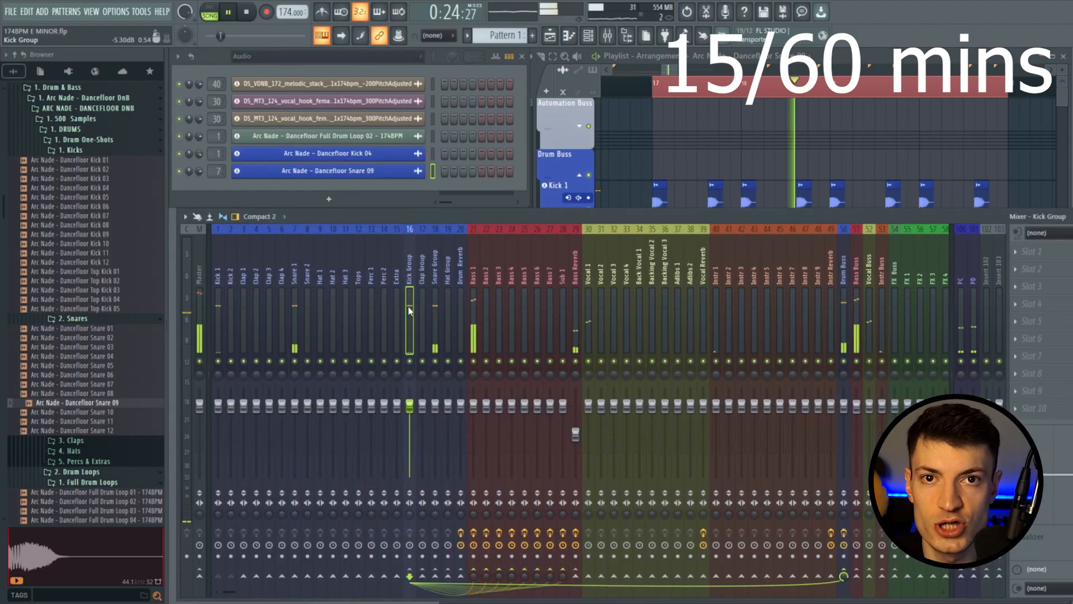
pyautogui.click(1016, 252)
pyautogui.moveTo(321, 136); pyautogui.dragTo(464, 150)
pyautogui.click(199, 321)
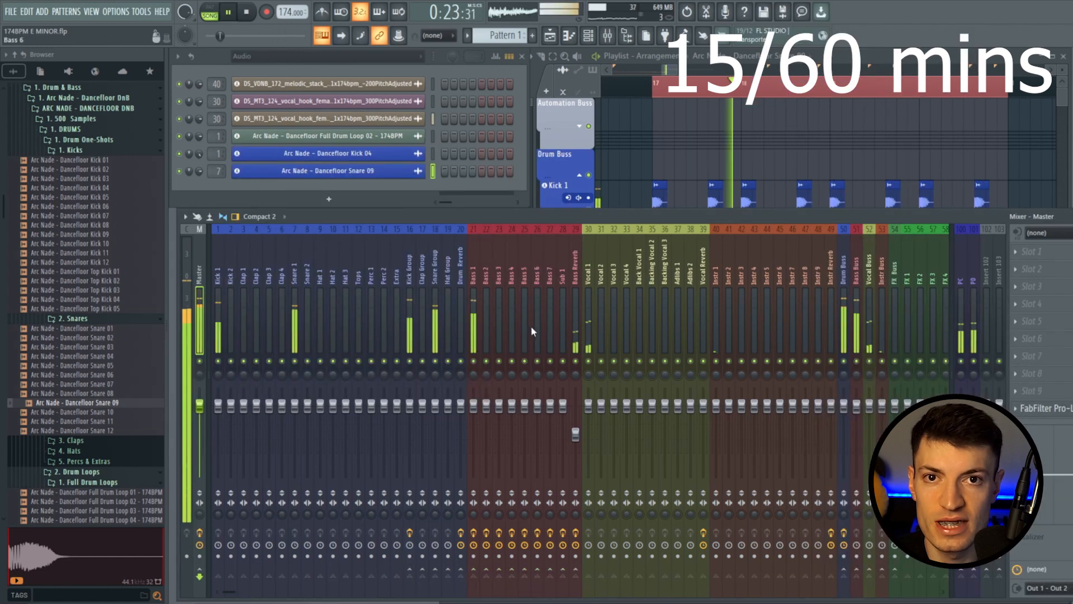
# Lower the Kick 04 channel's volume slightly and open the second effect slot of the Drum Buss mixer track.
pyautogui.click(435, 321)
pyautogui.moveTo(199, 154); pyautogui.dragTo(199, 159)
pyautogui.click(844, 322)
pyautogui.click(1015, 269)
pyautogui.press('F9')
# Place Arc Nade - Dancefloor Clap 03 on the Clap 1 track and repeat it on each snare hit.
pyautogui.moveTo(76, 281); pyautogui.dragTo(682, 266)
pyautogui.doubleClick(689, 235)
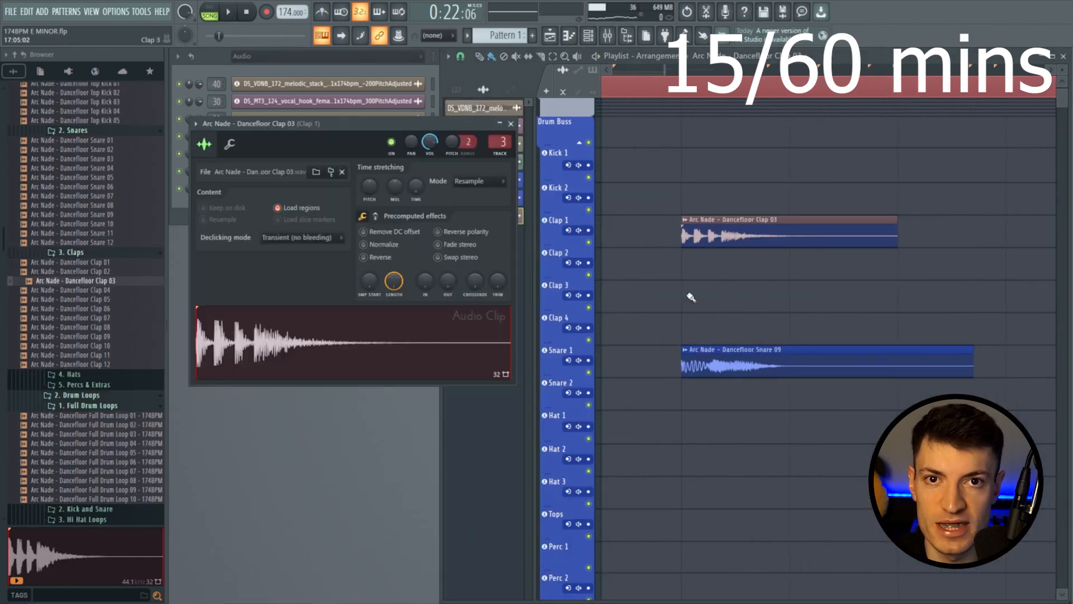
pyautogui.press('space')
pyautogui.press('F9')
pyautogui.click(177, 321)
pyautogui.press('F9')
pyautogui.click(884, 235)
pyautogui.click(982, 235)
# Layer Arc Nade - Dancefloor Clap 06 on the Clap 2 track beneath every Clap 1 hit and stop playback.
pyautogui.moveTo(76, 308); pyautogui.dragTo(774, 268)
pyautogui.moveTo(839, 270); pyautogui.dragTo(937, 271)
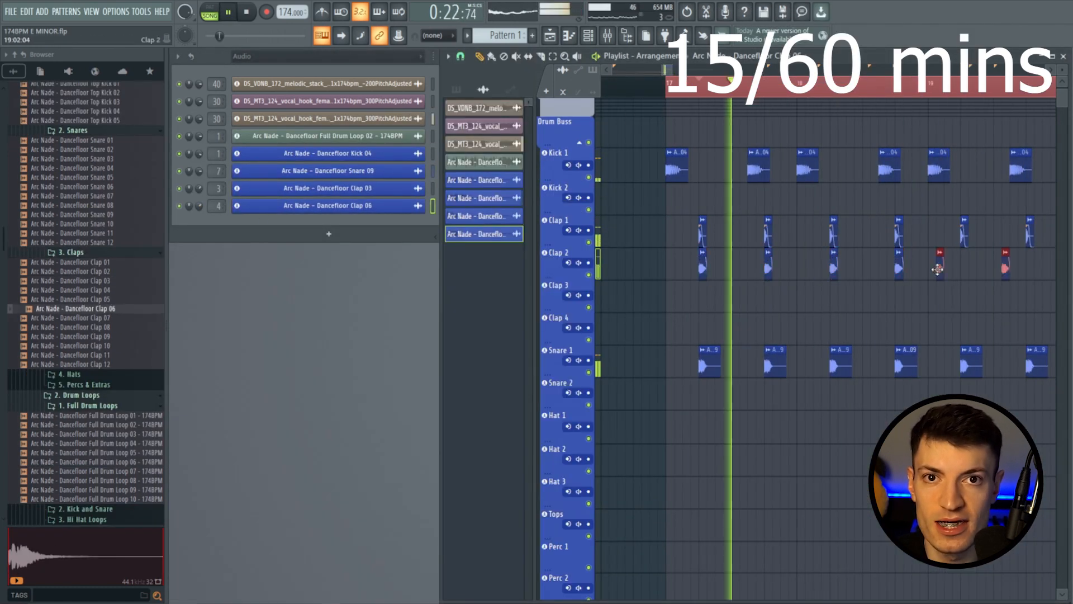
pyautogui.scroll(5, 766, 269)
pyautogui.moveTo(793, 258); pyautogui.dragTo(764, 262)
pyautogui.scroll(-5, 764, 261)
pyautogui.press('space')
# Switch to Splice to find a full drum loop for the beat.
pyautogui.press('super')
pyautogui.write('splic')
pyautogui.press('Return')
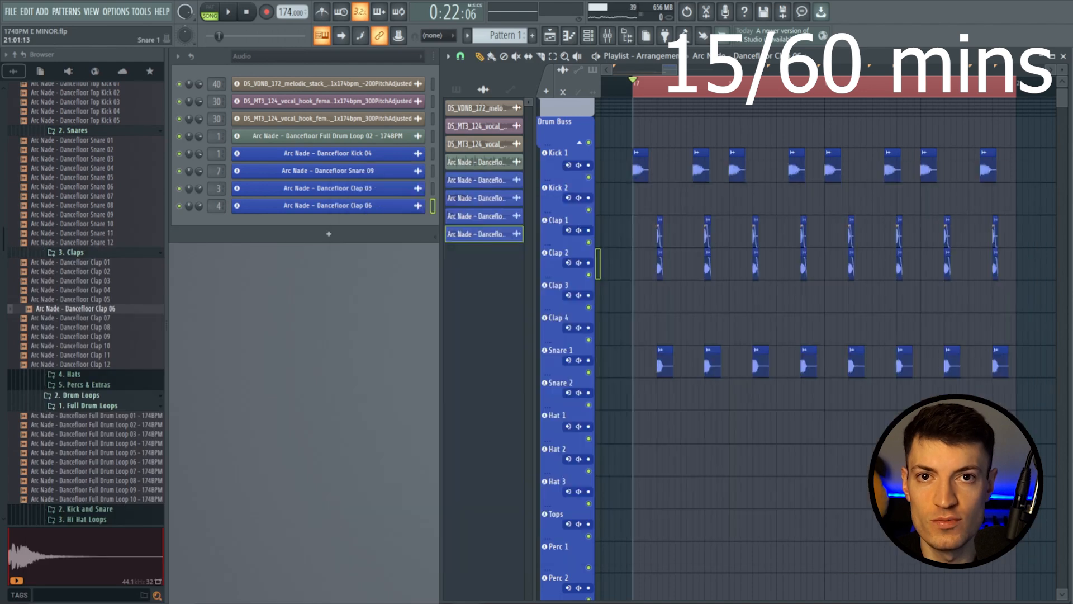
pyautogui.scroll(-4, 775, 313)
# Solo a drum track and review the drum tracks in the mixer while the drop plays.
pyautogui.rightClick(588, 309)
pyautogui.press('space')
pyautogui.press('F9')
pyautogui.press('space')
pyautogui.rightClick(261, 237)
pyautogui.click(328, 320)
pyautogui.moveTo(261, 237); pyautogui.dragTo(404, 252)
pyautogui.press('F9')
# Replace the sample in the kick channel with Arc Nade - Rollers Kick 04 from the browser.
pyautogui.scroll(8, 687, 223)
pyautogui.press('space')
pyautogui.scroll(7, 688, 224)
pyautogui.scroll(4, 75, 168)
pyautogui.click(75, 97)
pyautogui.scroll(-10, 124, 264)
pyautogui.moveTo(78, 347); pyautogui.dragTo(328, 153)
# Place another Dancefloor drum sample in the drop, repeat it further along and play the layered drums.
pyautogui.scroll(-3, 669, 137)
pyautogui.moveTo(75, 315); pyautogui.dragTo(736, 381)
pyautogui.click(889, 367)
pyautogui.press('space')
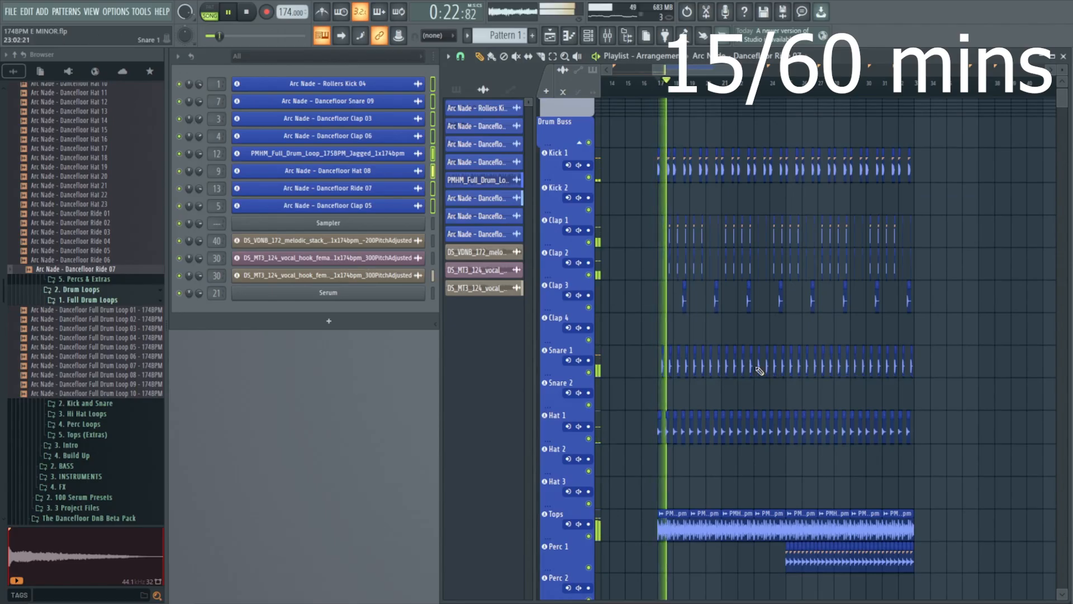
pyautogui.scroll(-1, 758, 368)
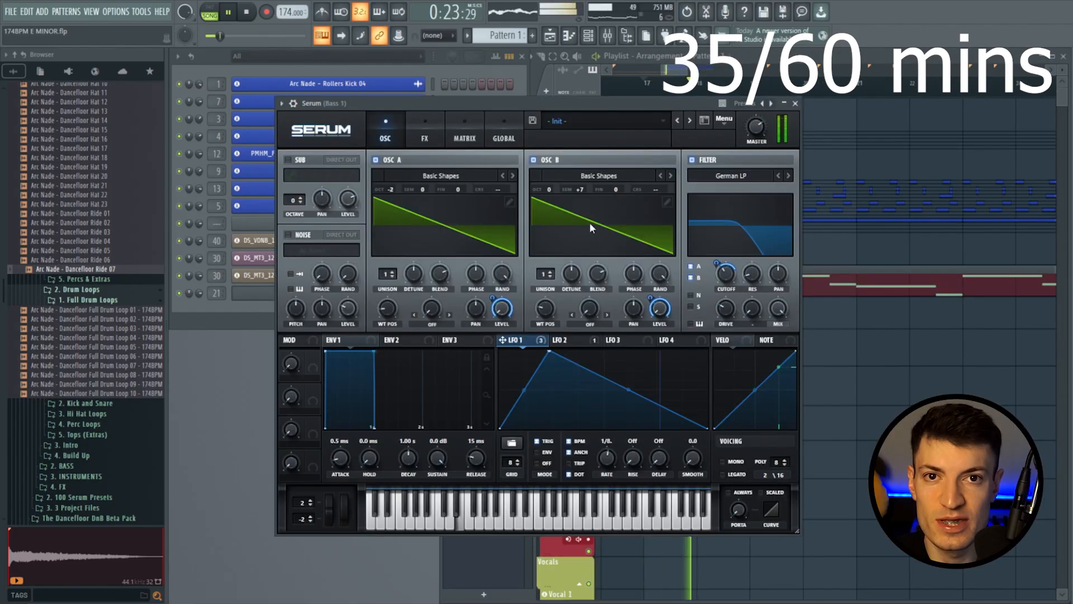
# Show the Bass 1 Serum's effects page and load the Dancefloor Foghorn - 05 preset into Serum #3.
pyautogui.click(425, 135)
pyautogui.scroll(-1, 553, 218)
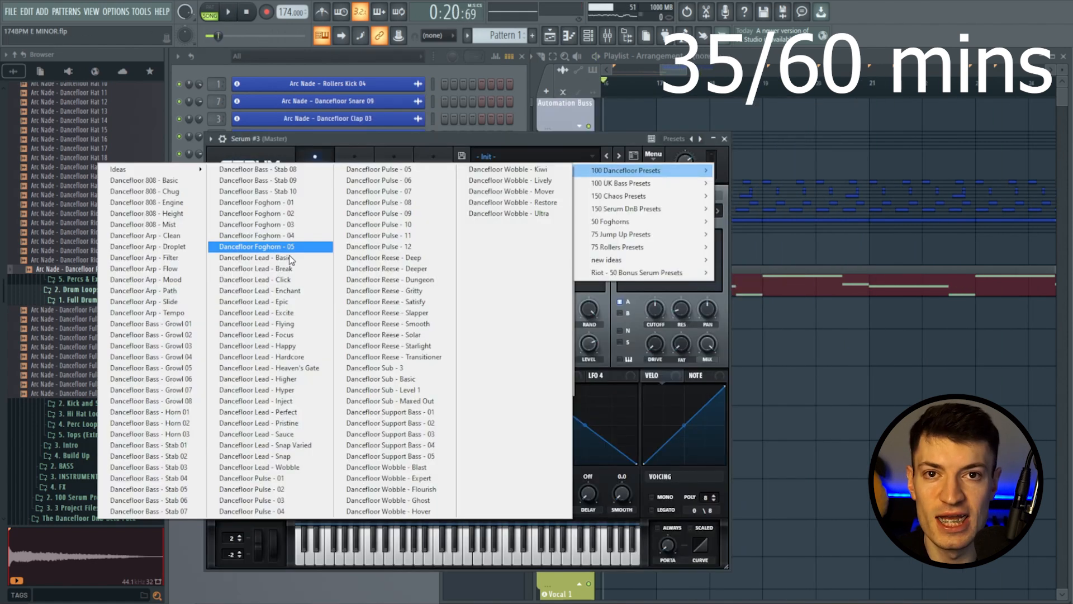
pyautogui.click(280, 242)
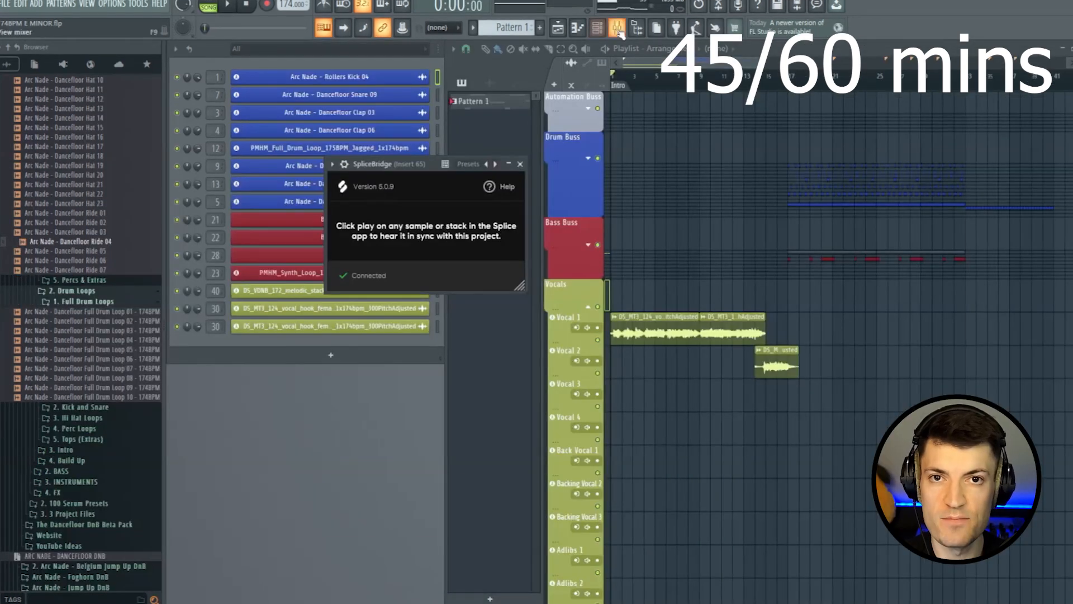
# Browse the Melodic Techno 3 vocals in Splice, open the transpose settings and preview the first female vocal hook.
pyautogui.click(618, 29)
pyautogui.click(865, 175)
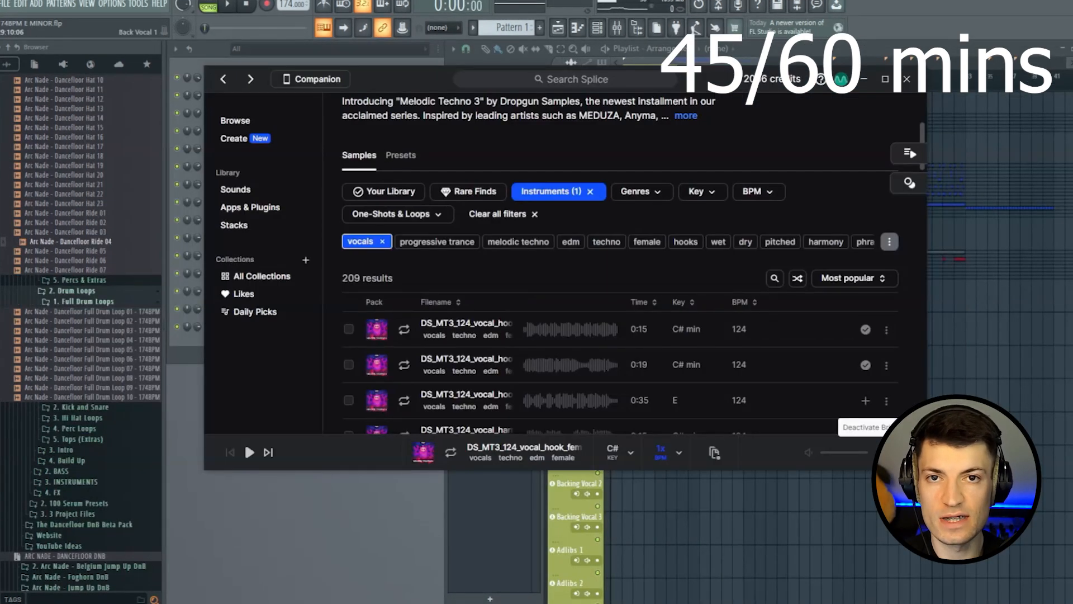
pyautogui.scroll(3, 552, 218)
pyautogui.scroll(-3, 553, 218)
pyautogui.click(613, 452)
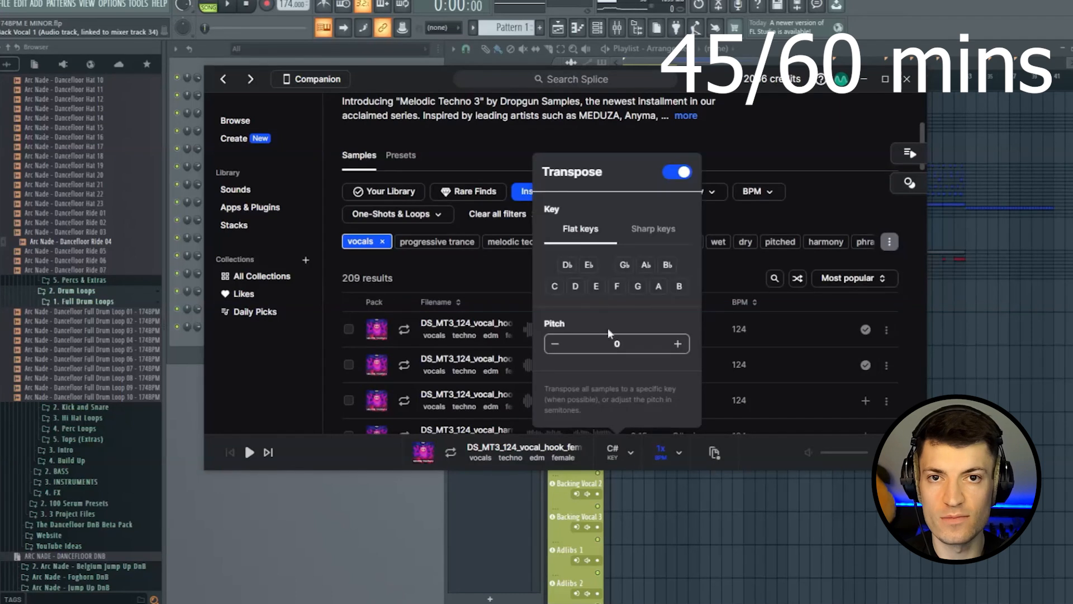
pyautogui.click(404, 330)
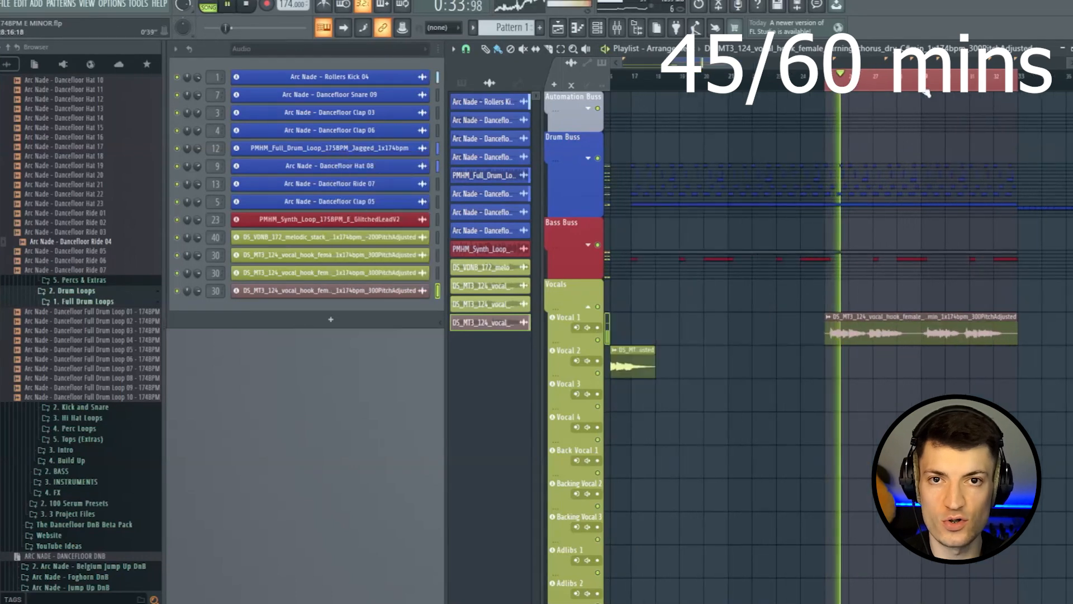
# Move the last vocal clip from Vocal 1 down to Vocal 3, solo Vocal 1 and start playback.
pyautogui.rightClick(431, 284)
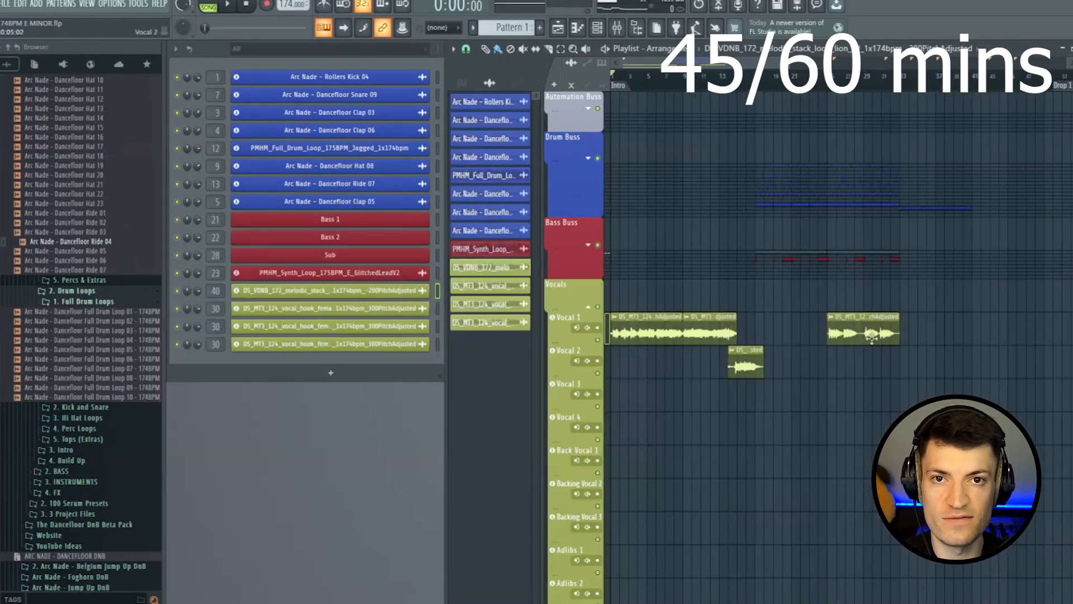
pyautogui.moveTo(861, 334); pyautogui.dragTo(859, 407)
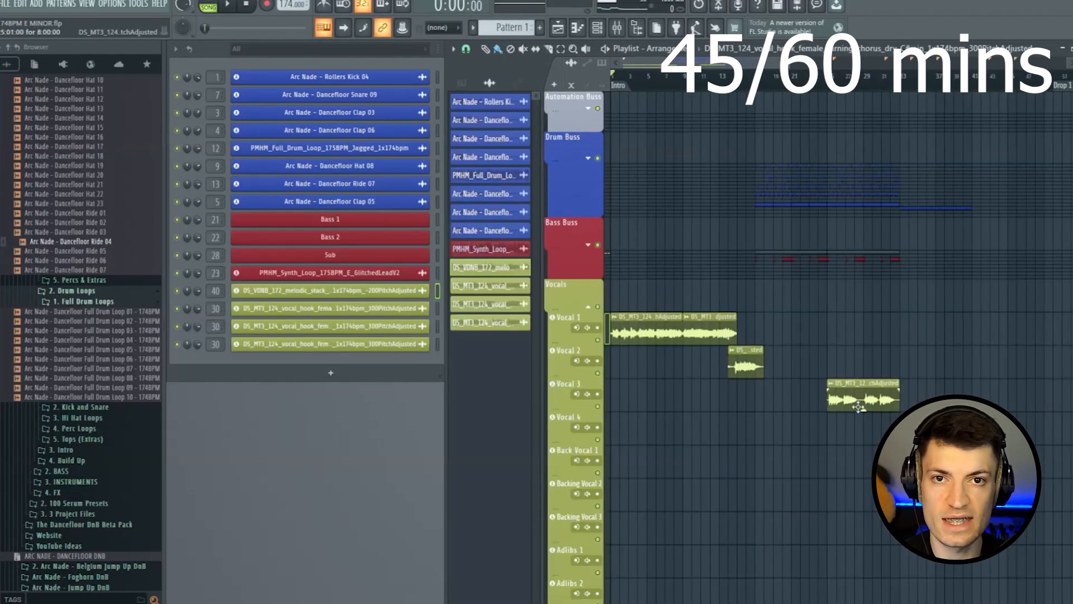
pyautogui.rightClick(598, 340)
pyautogui.press('space')
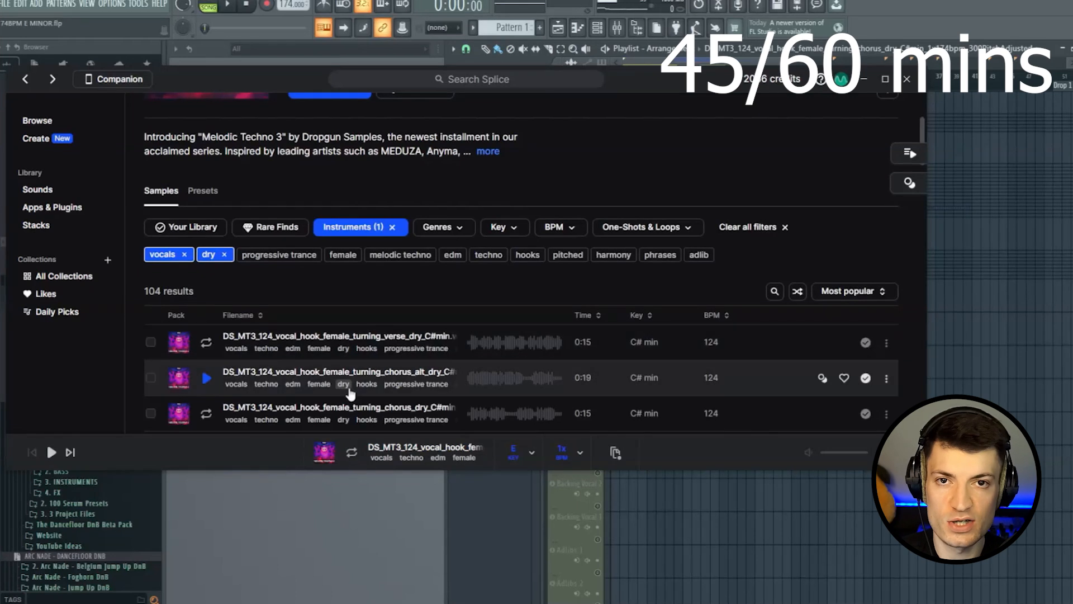
# Pick a dry female vocal hook in Splice and recolour the vocal channels Dark Khaki #A1AE5C.
pyautogui.scroll(-2, 375, 380)
pyautogui.click(335, 282)
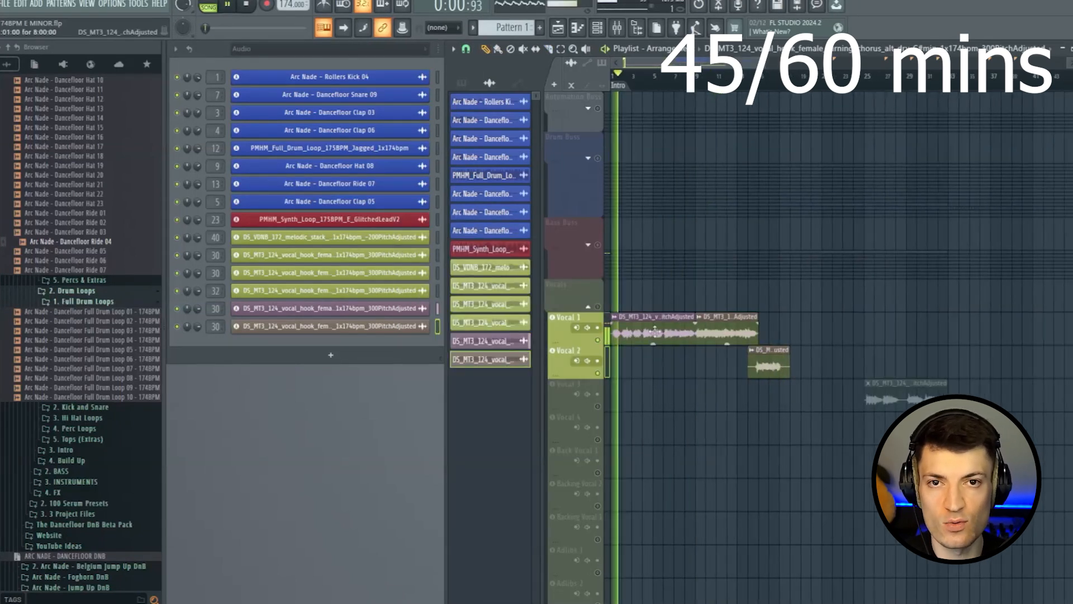
pyautogui.press('space')
pyautogui.click(606, 403)
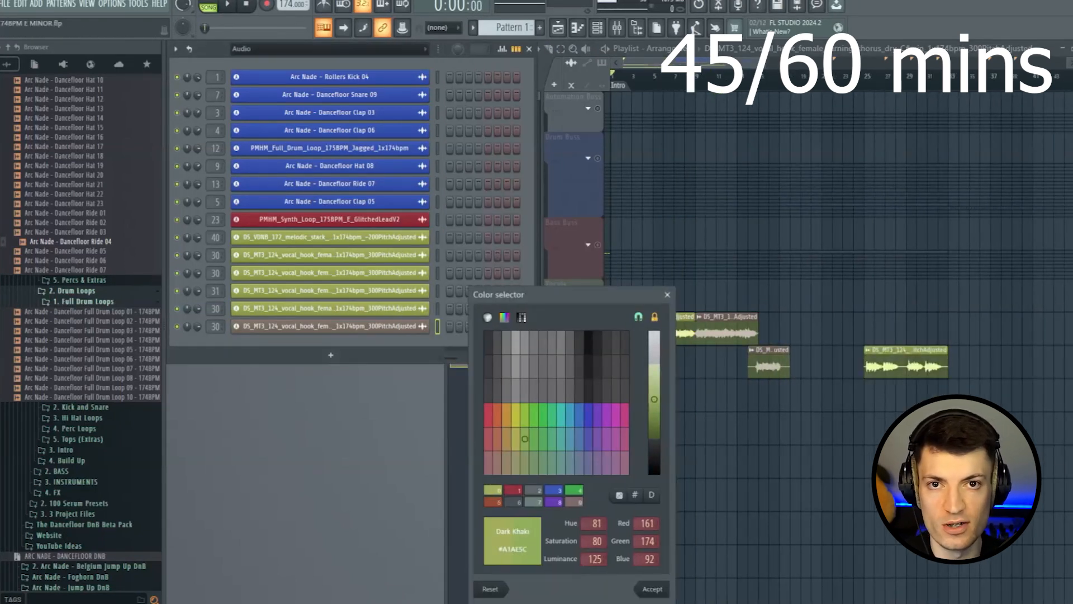
pyautogui.click(650, 587)
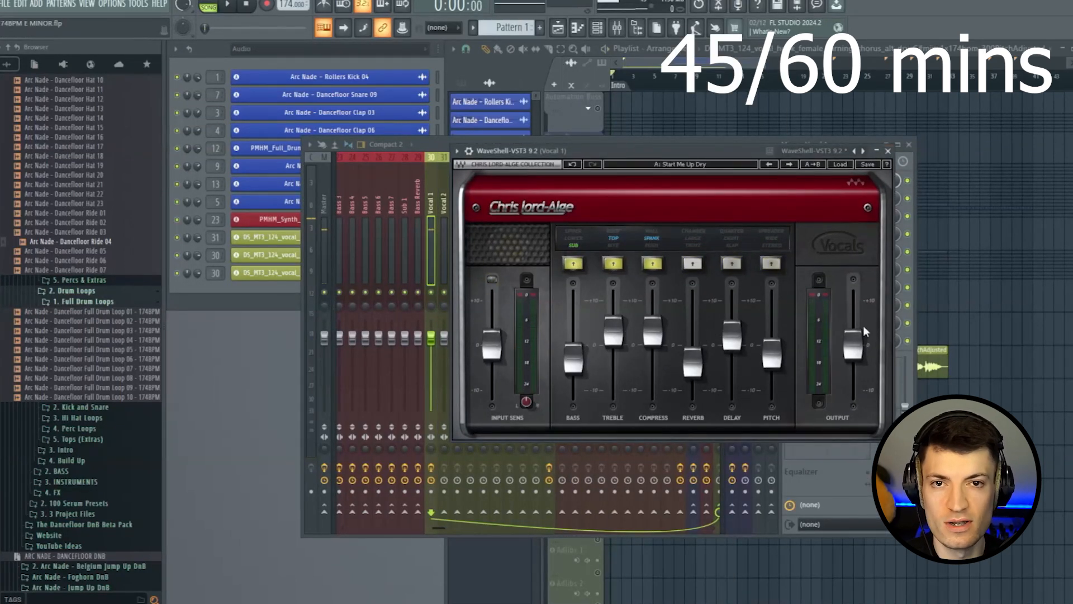
# Close the CLA Vocals plugin, send the Vocal 1 mixer track to Vocal Reverb and check it in playback.
pyautogui.click(889, 151)
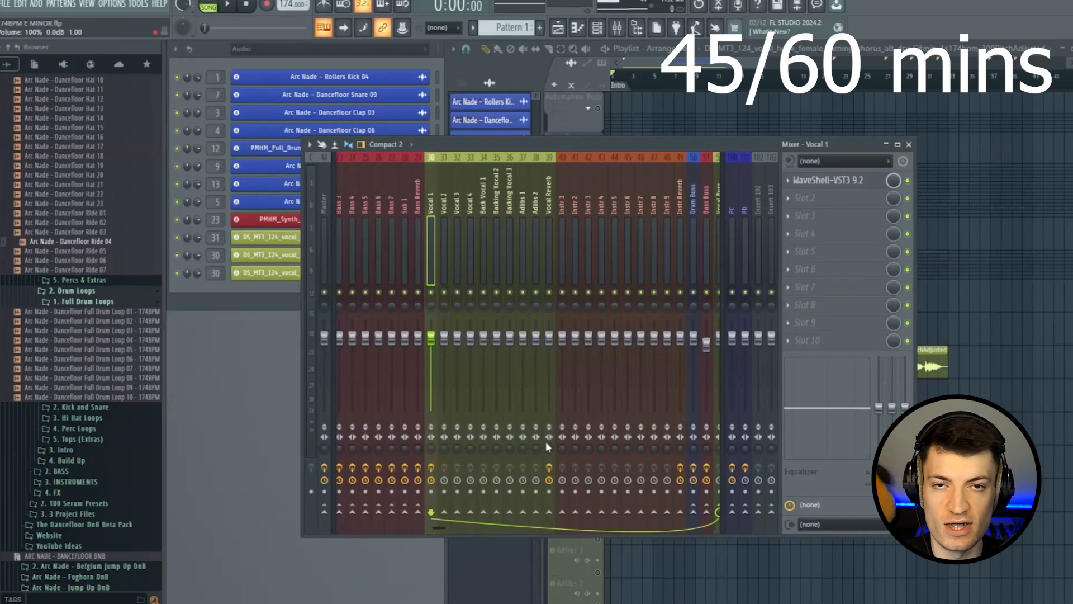
pyautogui.click(549, 512)
pyautogui.press('space')
pyautogui.click(549, 252)
pyautogui.press('space')
# Open ValhallaRoom on the Vocal Reverb track, adjust it during playback and close it.
pyautogui.click(788, 181)
pyautogui.moveTo(808, 205)
pyautogui.click(581, 219)
pyautogui.press('space')
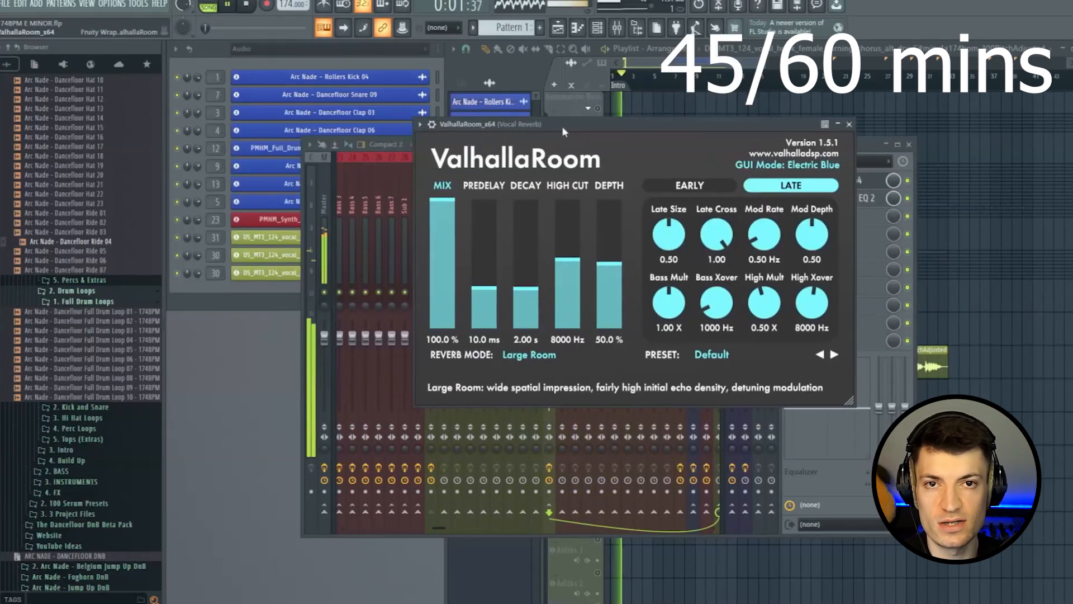
pyautogui.moveTo(562, 128); pyautogui.dragTo(578, 135)
pyautogui.moveTo(465, 275); pyautogui.dragTo(467, 257)
pyautogui.click(864, 131)
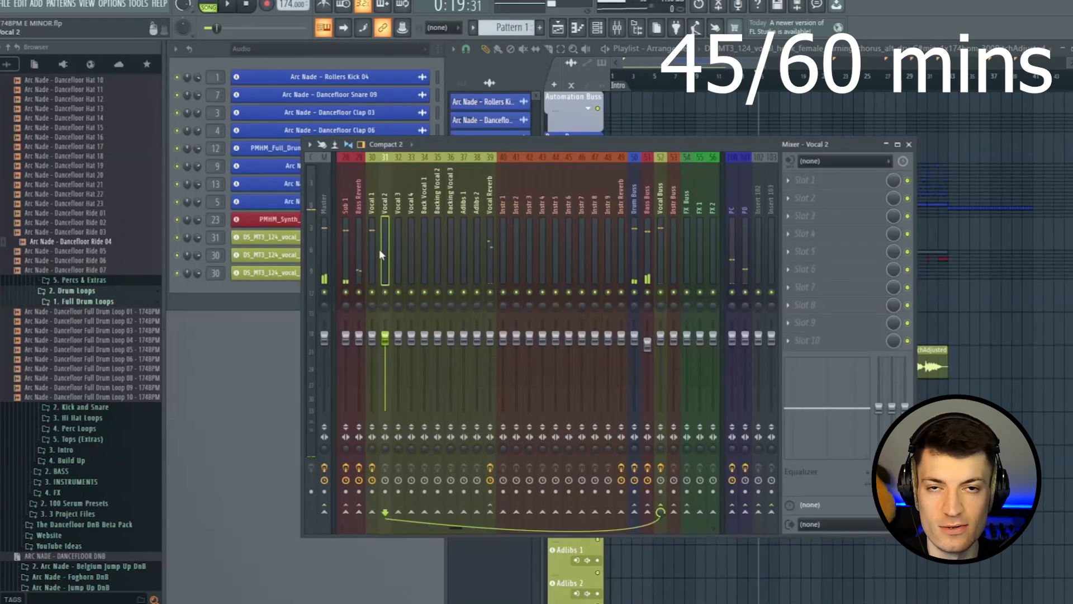
pyautogui.click(791, 361)
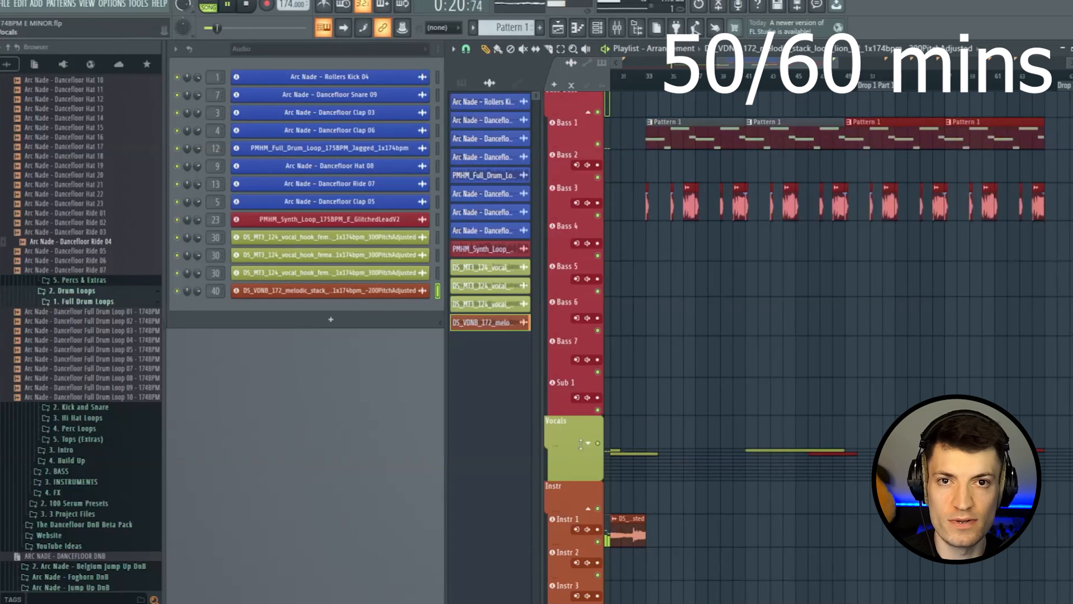
# Duplicate the first half of the Drop 1 bass clips through bar 65, review the arrangement and stop playback.
pyautogui.moveTo(623, 132); pyautogui.dragTo(843, 219)
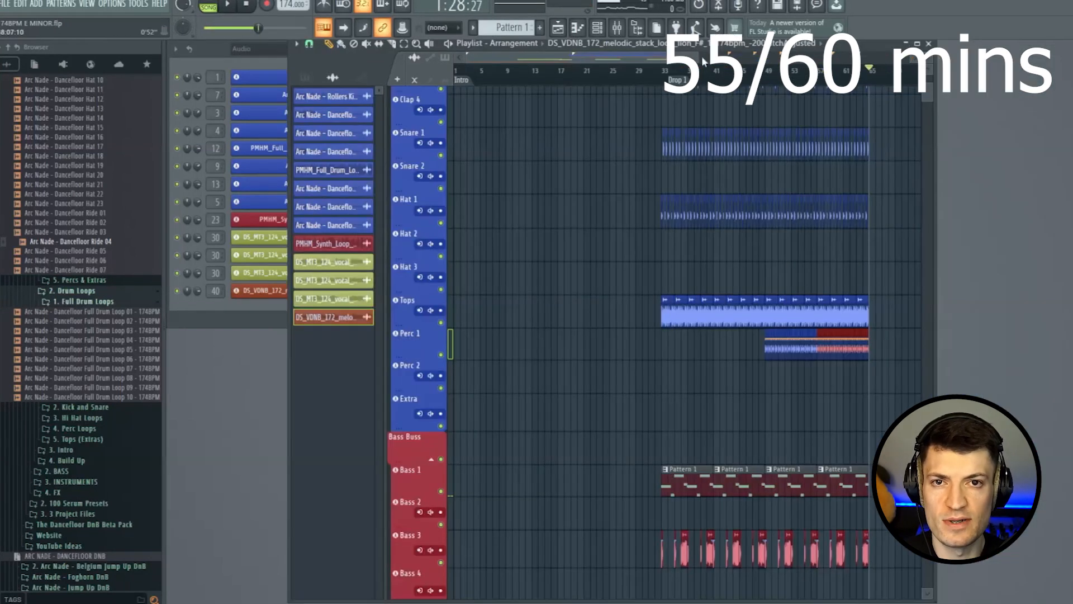
pyautogui.moveTo(705, 62); pyautogui.dragTo(785, 61)
pyautogui.scroll(-12, 714, 359)
pyautogui.click(245, 5)
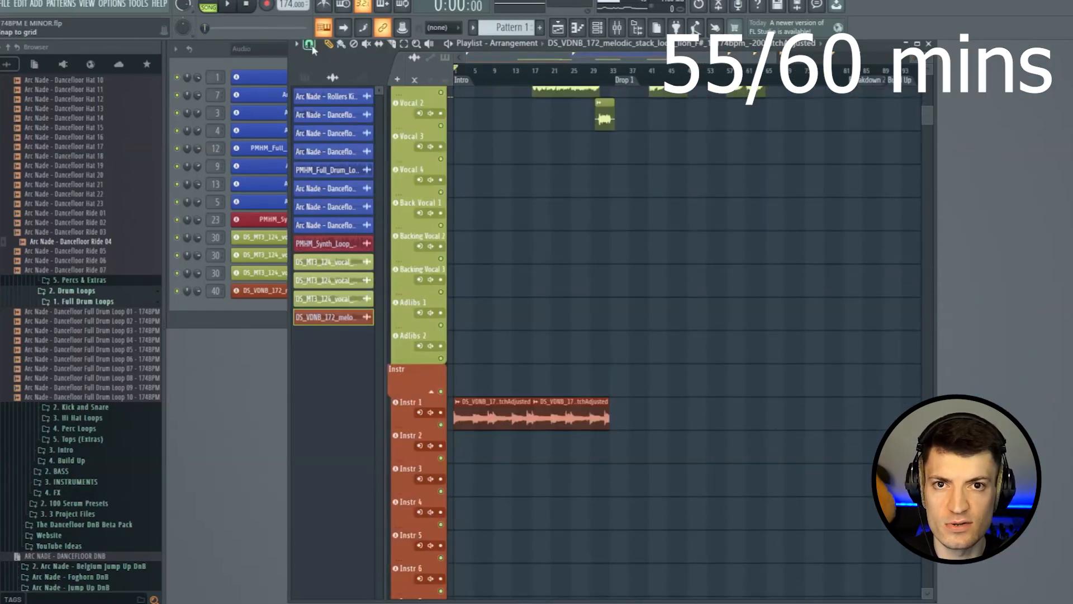
# Collapse the Instr, Vocals, Bass Buss and Drum Buss groups and select all clips of the intro and first drop.
pyautogui.scroll(3, 678, 347)
pyautogui.click(431, 491)
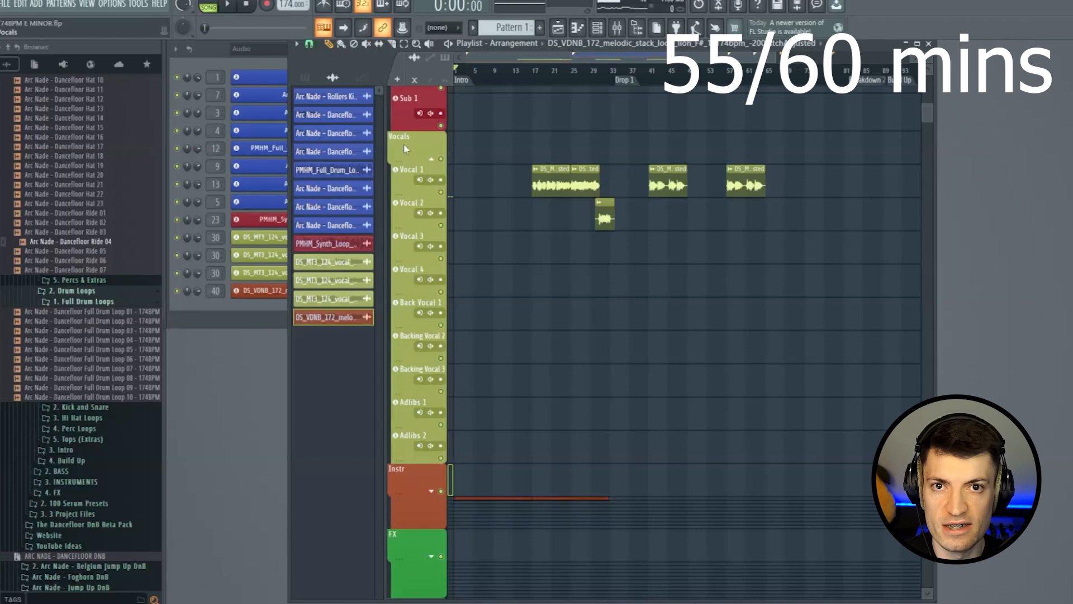
pyautogui.click(431, 160)
pyautogui.scroll(10, 551, 313)
pyautogui.click(431, 191)
pyautogui.scroll(12, 503, 252)
pyautogui.click(431, 153)
pyautogui.hotkey('ctrl', 'a')
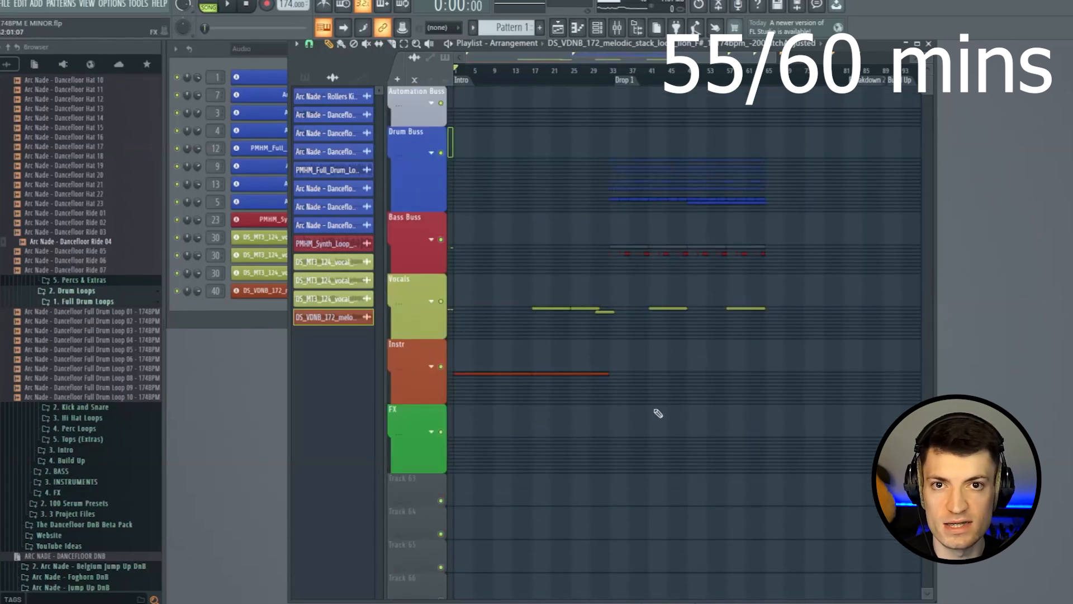
pyautogui.moveTo(794, 118); pyautogui.dragTo(464, 373)
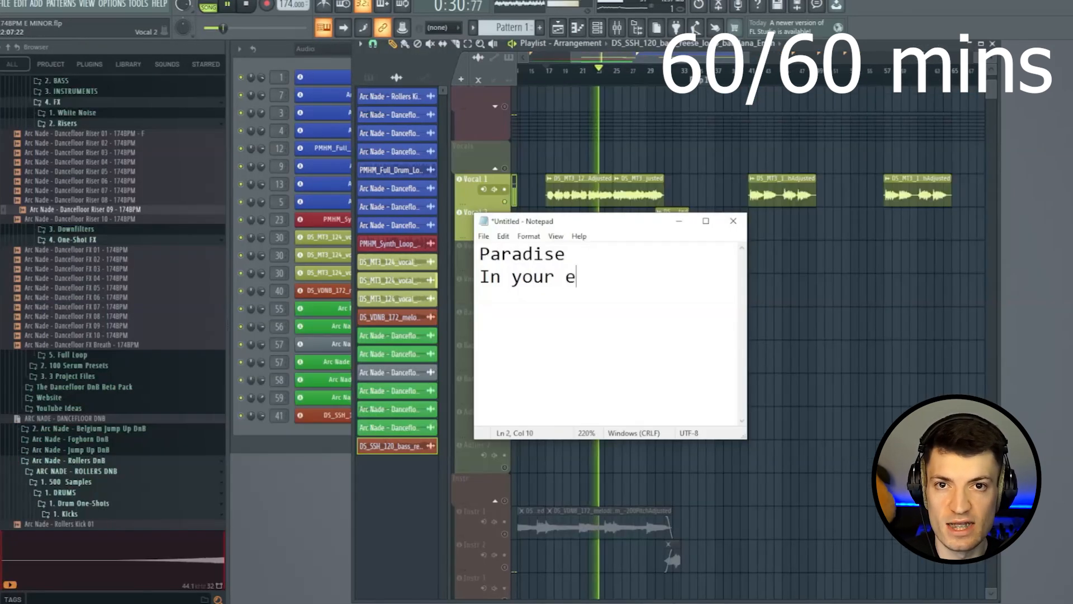
# List the title ideas "In your eyes", "ON US", "END GAME" and "BURN FOR YOU" on separate lines in Notepad.
pyautogui.write('yes')
pyautogui.press('Return')
pyautogui.write('ON')
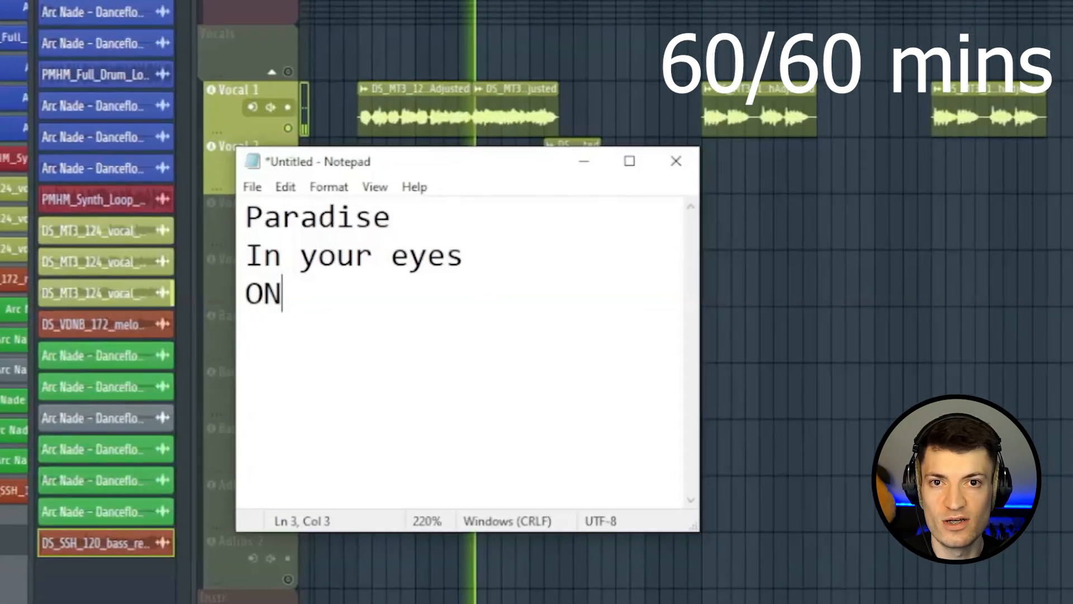
pyautogui.write(' US')
pyautogui.press('Return')
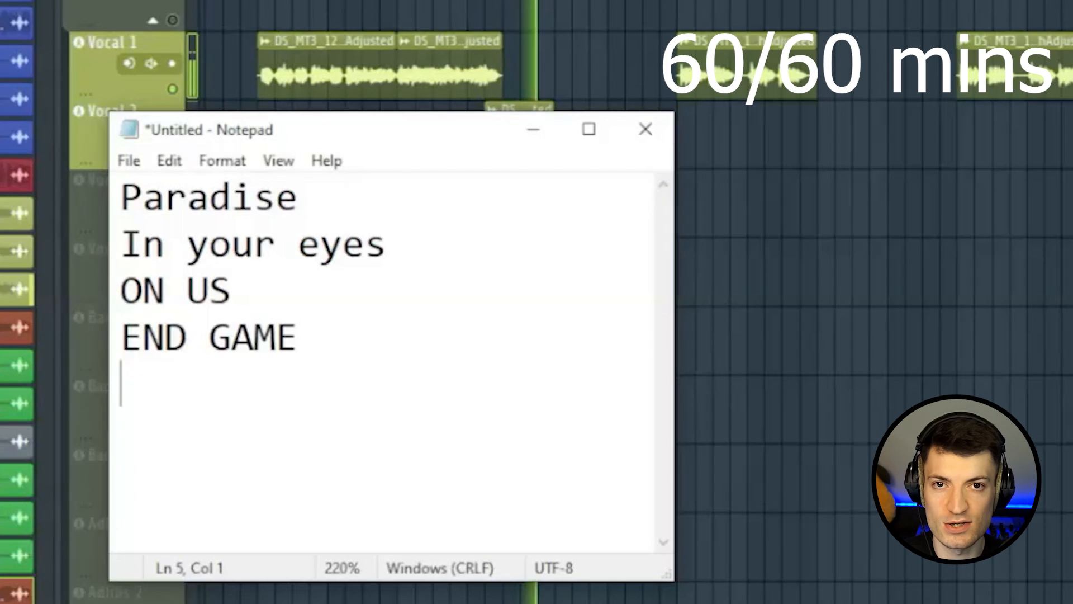
pyautogui.write('BURN FOR YOU')
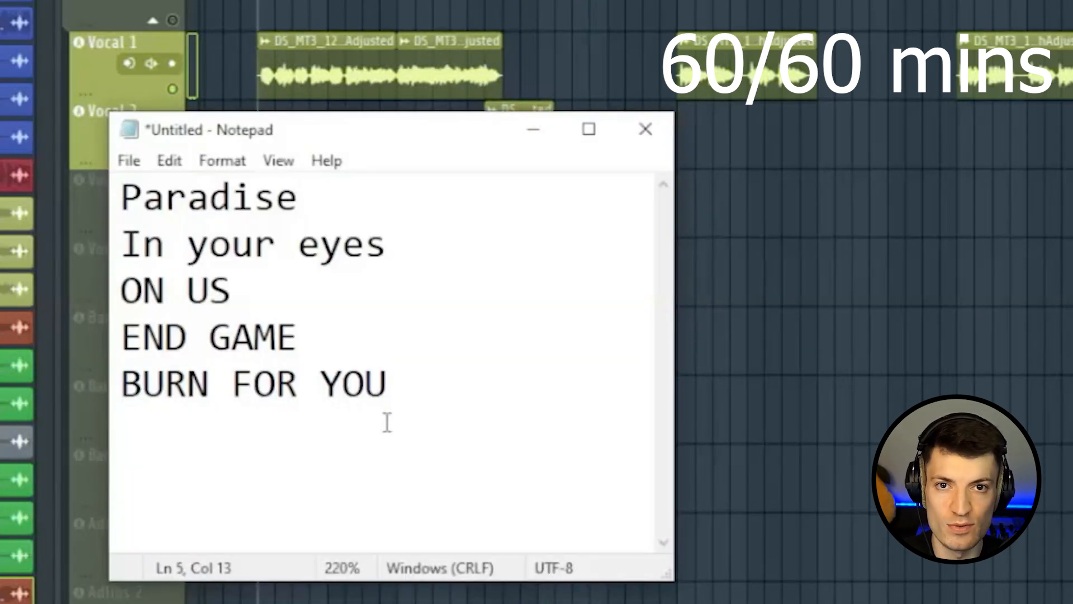
# Highlight the END GAME title idea and delete the "In your eyes" line from the list.
pyautogui.moveTo(313, 337); pyautogui.dragTo(66, 326)
pyautogui.press('Left')
pyautogui.hotkey('shift', 'Up')
pyautogui.click(427, 249)
pyautogui.hotkey('shift', 'Home')
pyautogui.press('BackSpace')
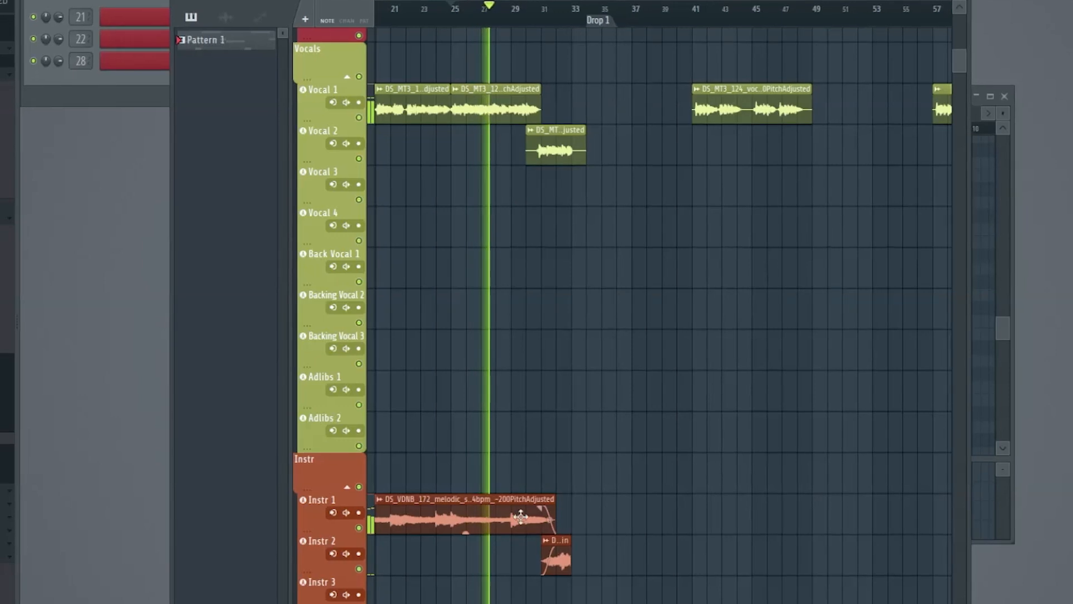
# Examine the drum, bass and vocal tracks of the intro and Drop 1 during playback, including the Bass 1 notes in the piano roll.
pyautogui.scroll(10, 611, 256)
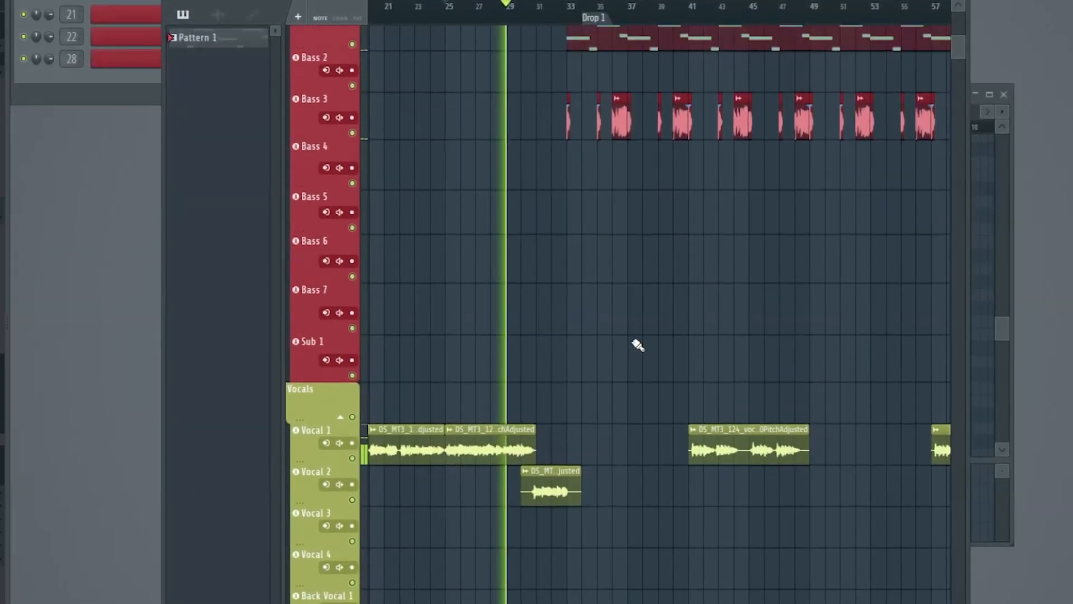
pyautogui.scroll(4, 639, 356)
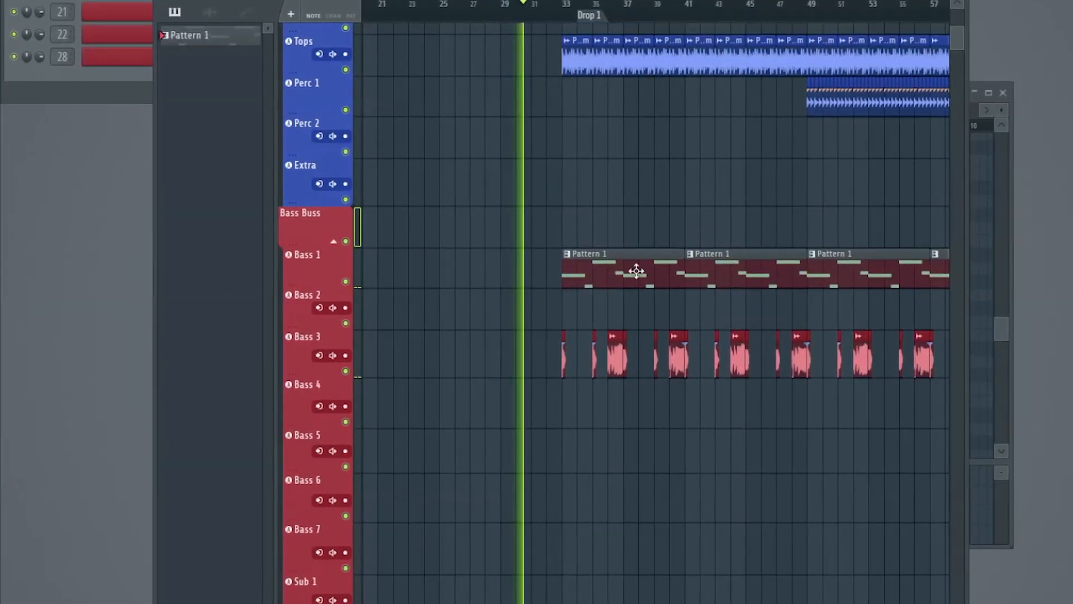
pyautogui.scroll(6, 708, 197)
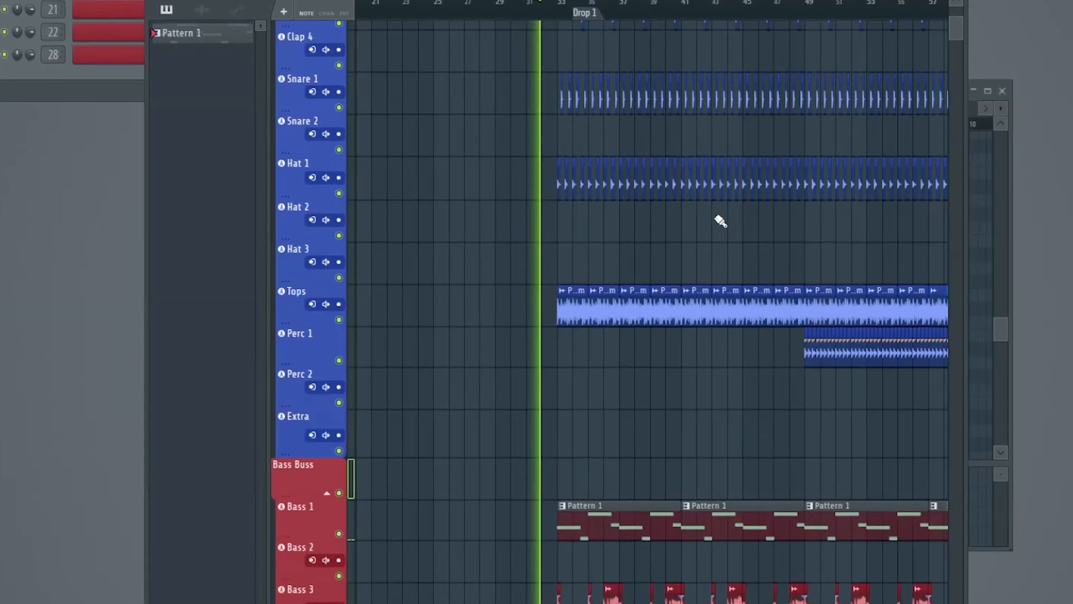
pyautogui.click(1001, 118)
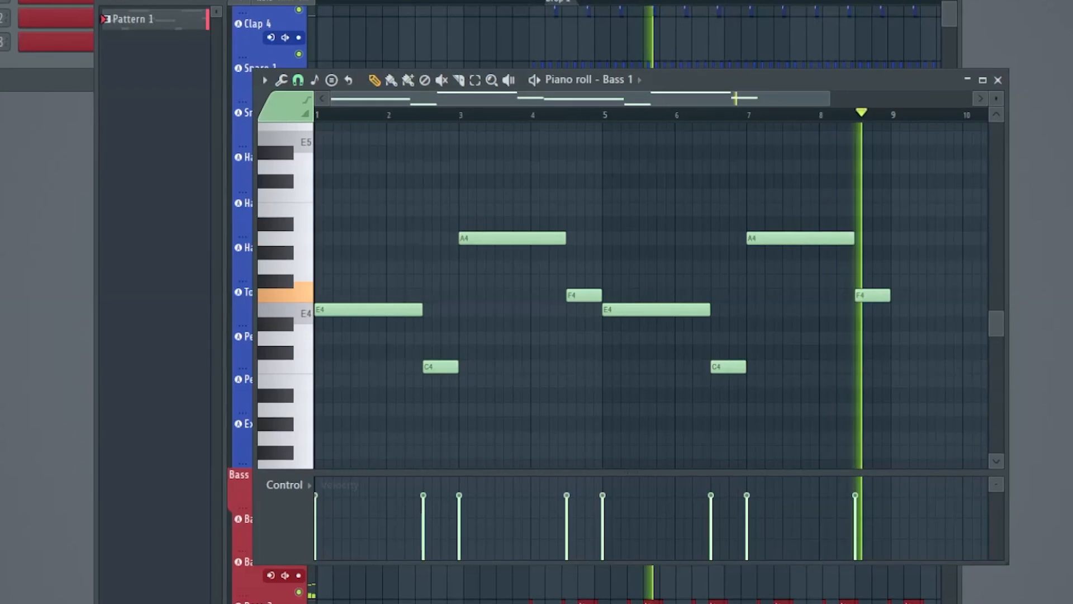
pyautogui.press('F5')
pyautogui.scroll(-7, 740, 329)
pyautogui.scroll(-5, 723, 398)
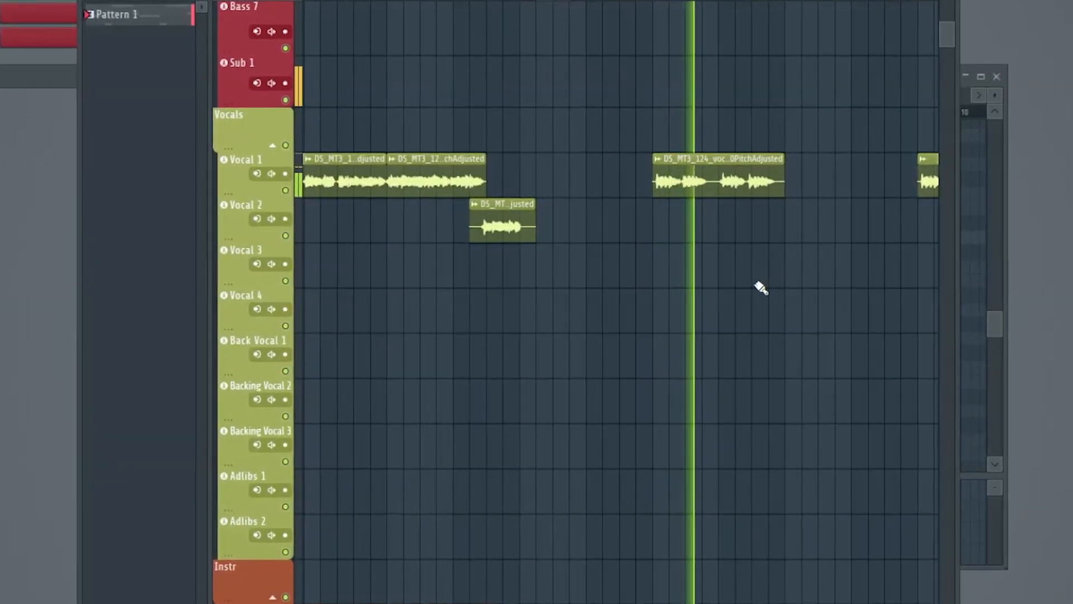
pyautogui.scroll(1, 760, 284)
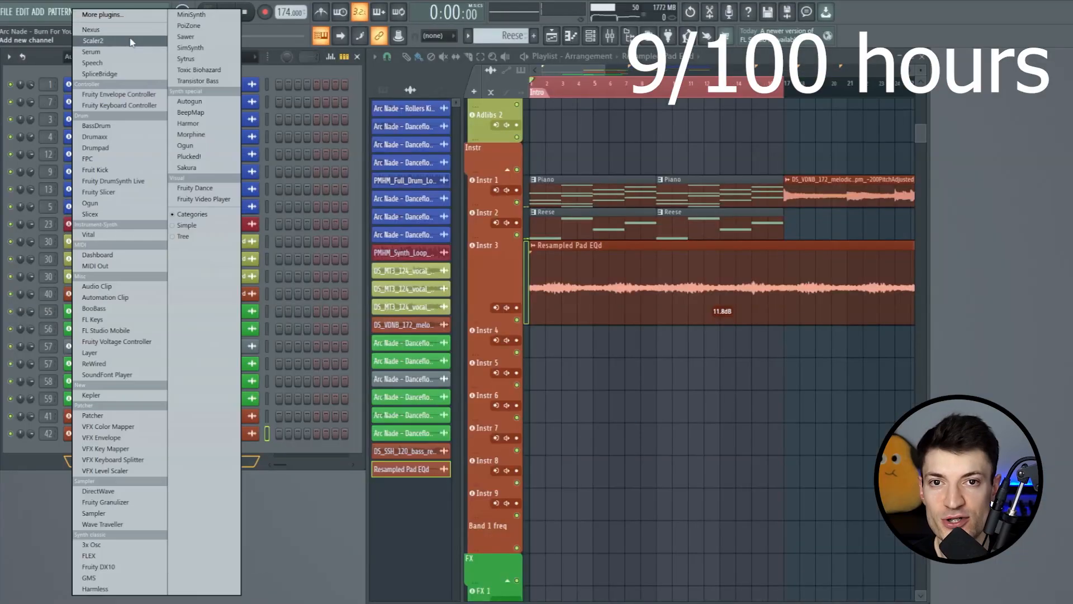
pyautogui.click(156, 192)
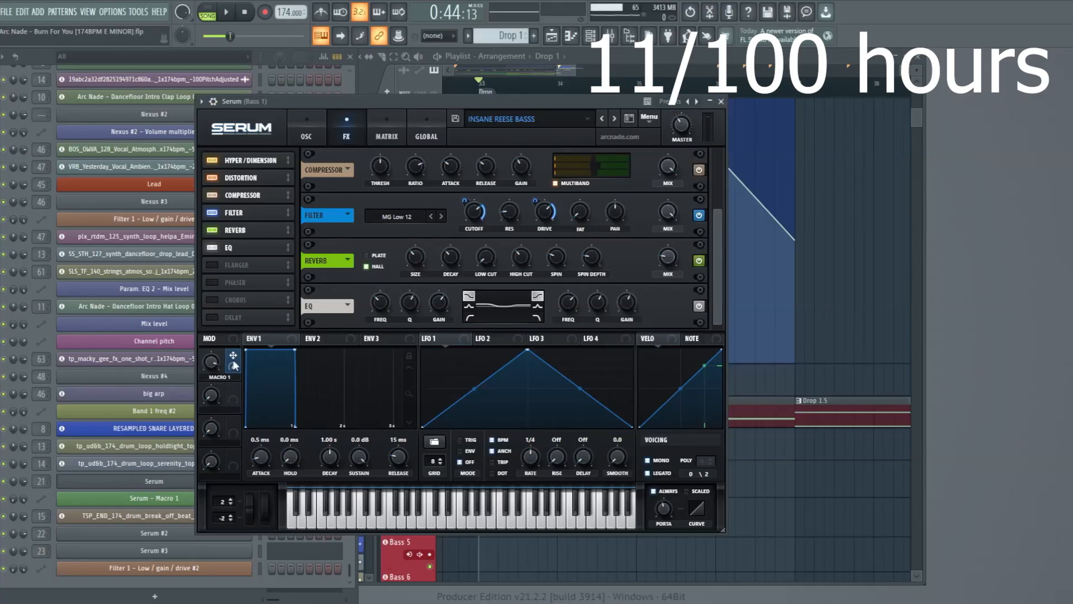
pyautogui.moveTo(456, 84); pyautogui.dragTo(810, 102)
pyautogui.click(234, 359)
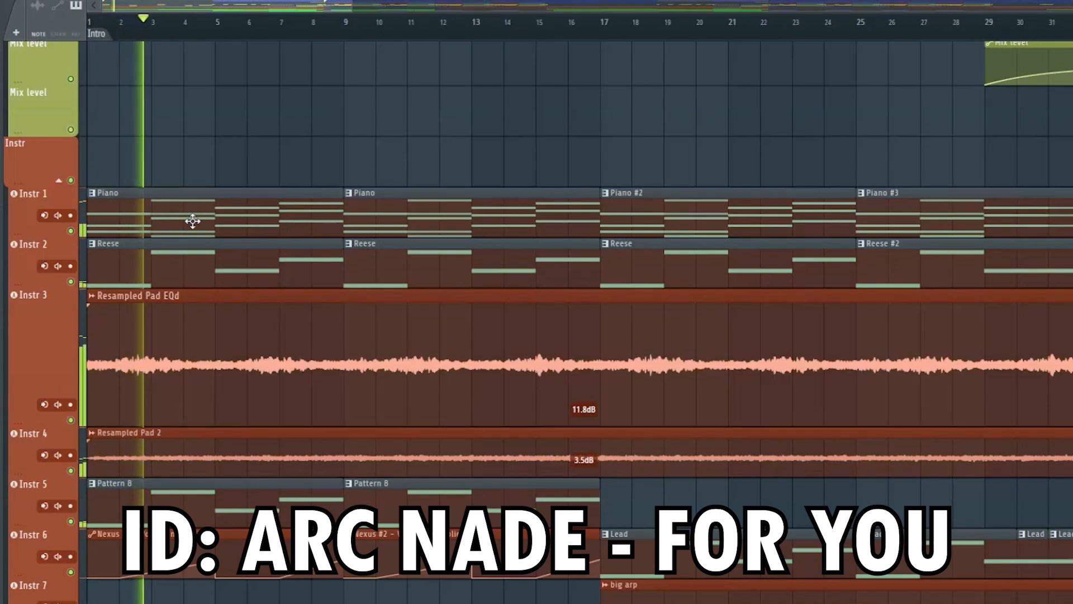
# Examine the chord notes of the first Piano clip on Instr 1 in the piano roll, and close it.
pyautogui.doubleClick(192, 222)
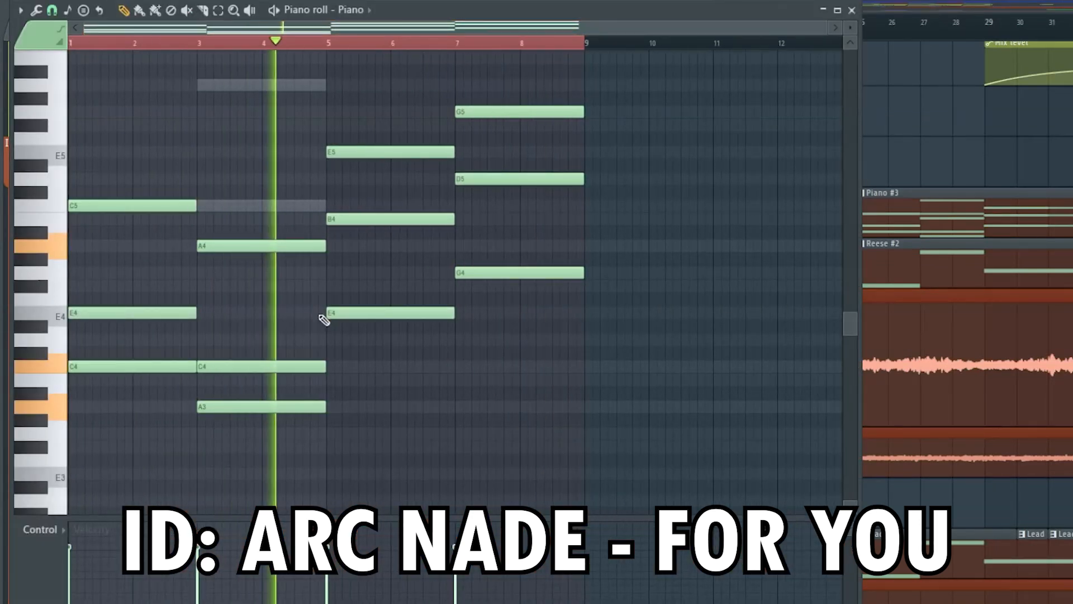
pyautogui.scroll(3, 511, 207)
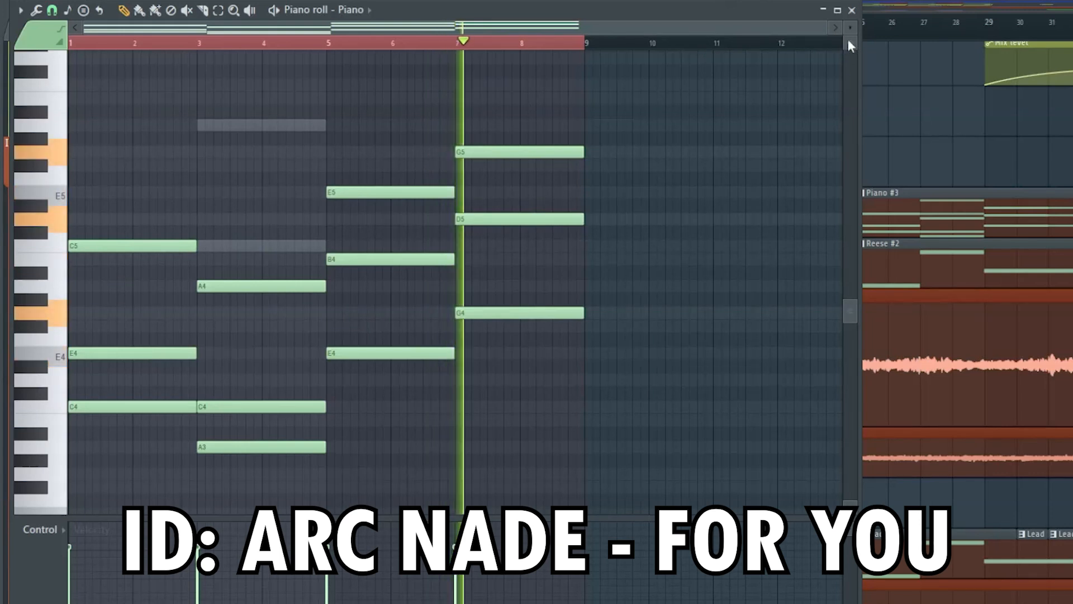
pyautogui.click(852, 10)
# Examine the intro's instrument layers, FX and vocal chops in the playlist during playback.
pyautogui.scroll(-1, 541, 323)
pyautogui.scroll(-1, 541, 322)
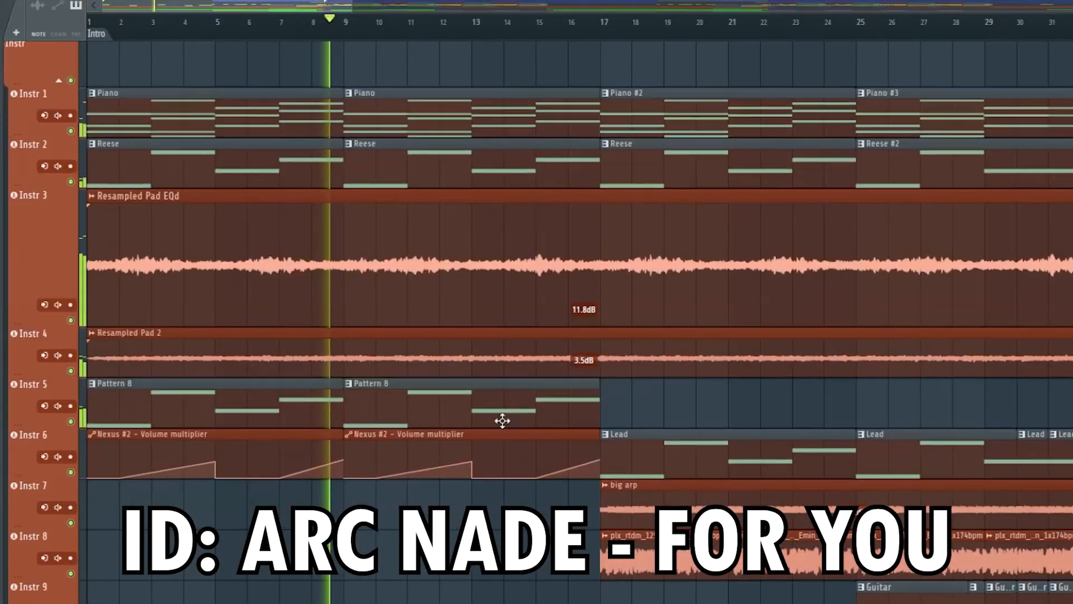
pyautogui.scroll(-16, 523, 413)
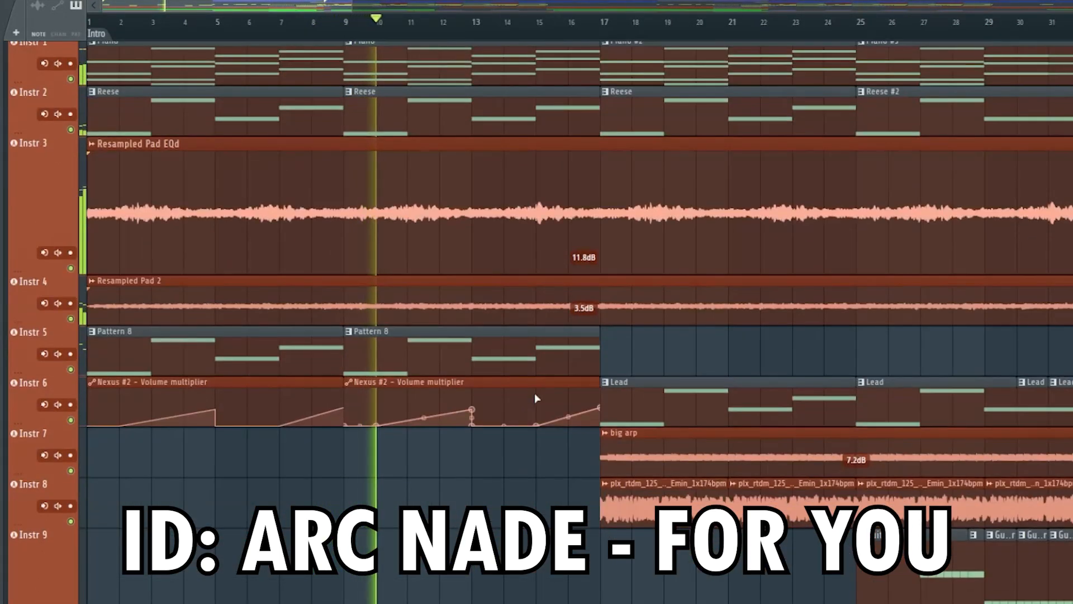
pyautogui.scroll(20, 542, 398)
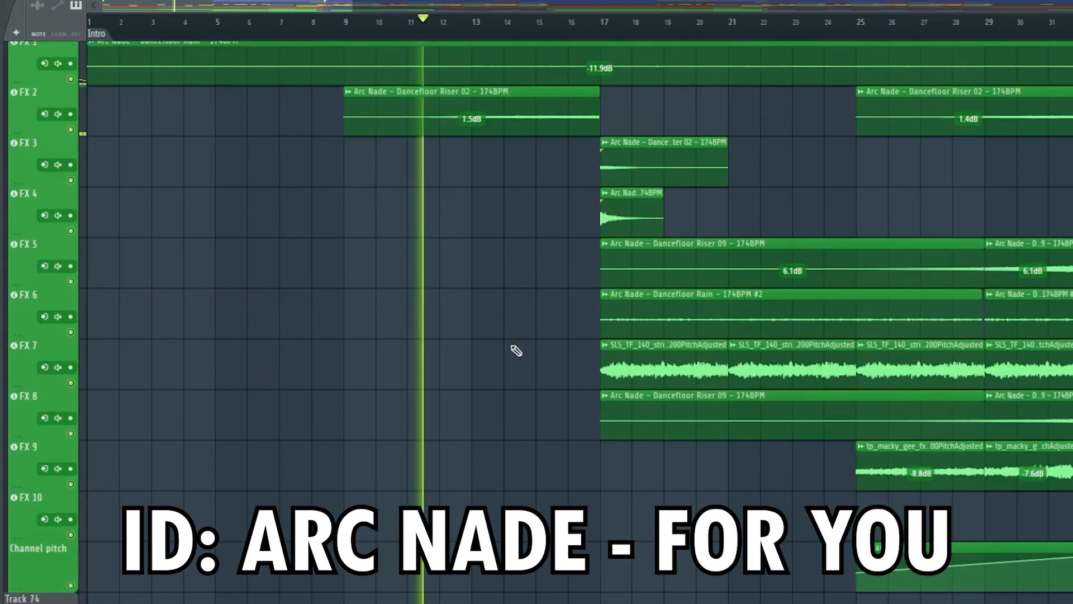
pyautogui.scroll(9, 709, 363)
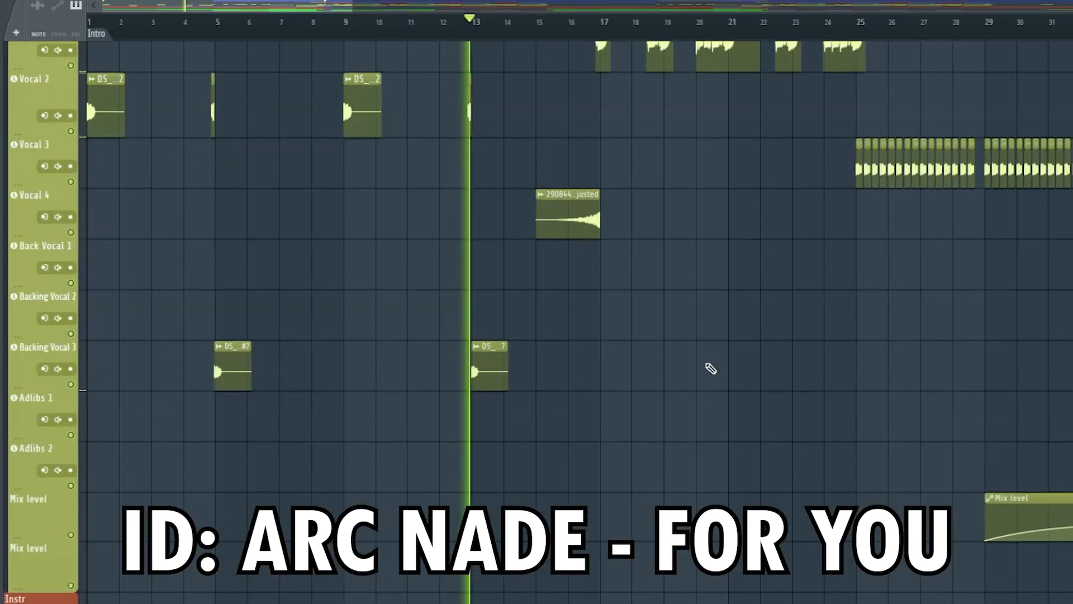
# Examine the build-up from bar 17 to bar 33 across the drum, vocal, instrument, automation and FX tracks.
pyautogui.moveTo(261, 8); pyautogui.dragTo(321, 6)
pyautogui.scroll(6, 322, 206)
pyautogui.scroll(15, 322, 207)
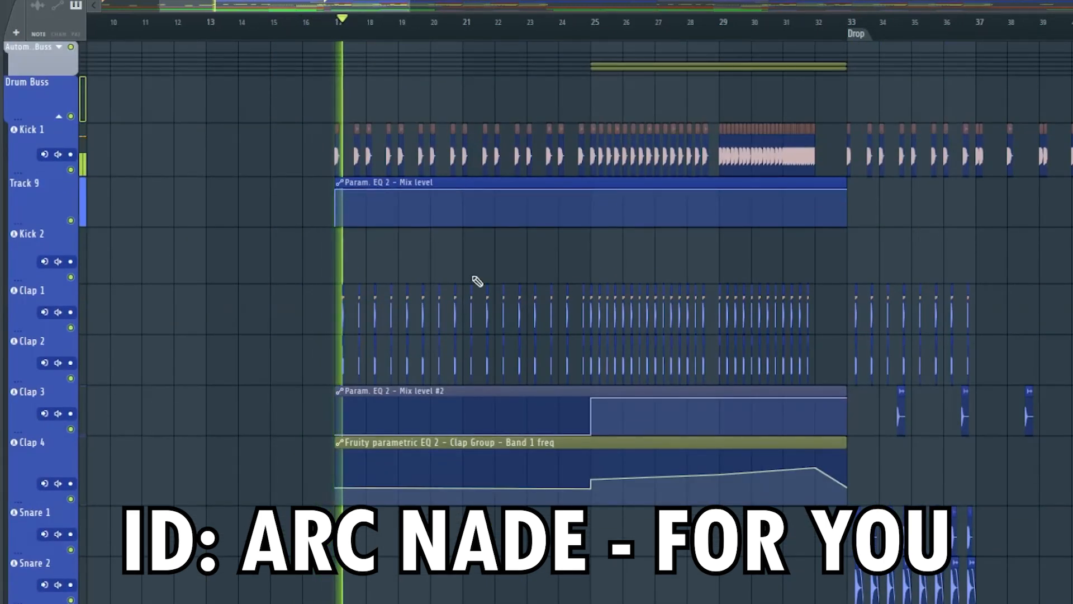
pyautogui.moveTo(390, 5); pyautogui.dragTo(417, 6)
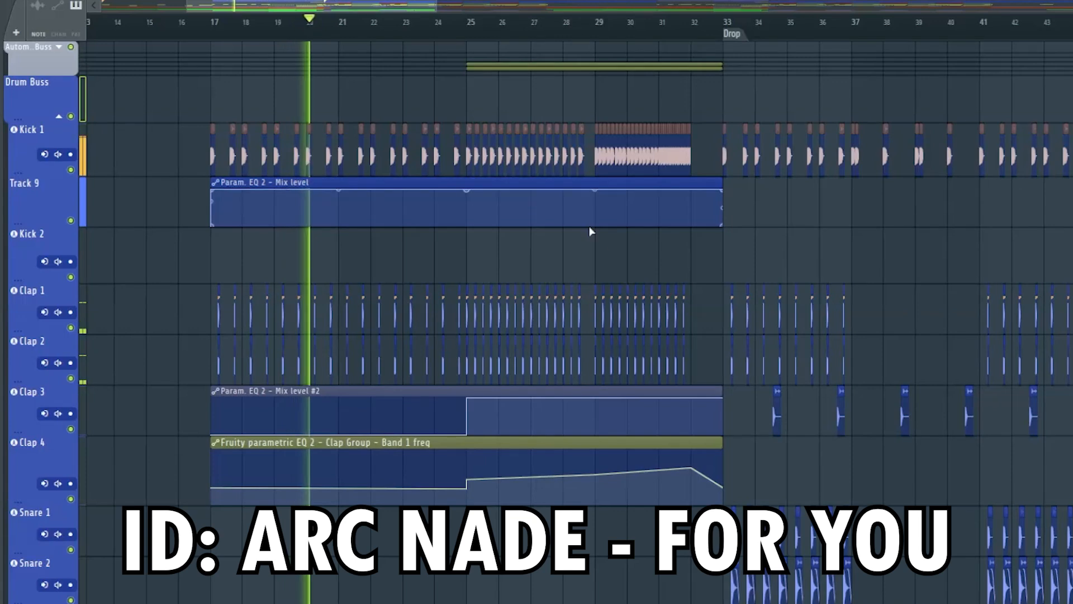
pyautogui.scroll(-15, 590, 230)
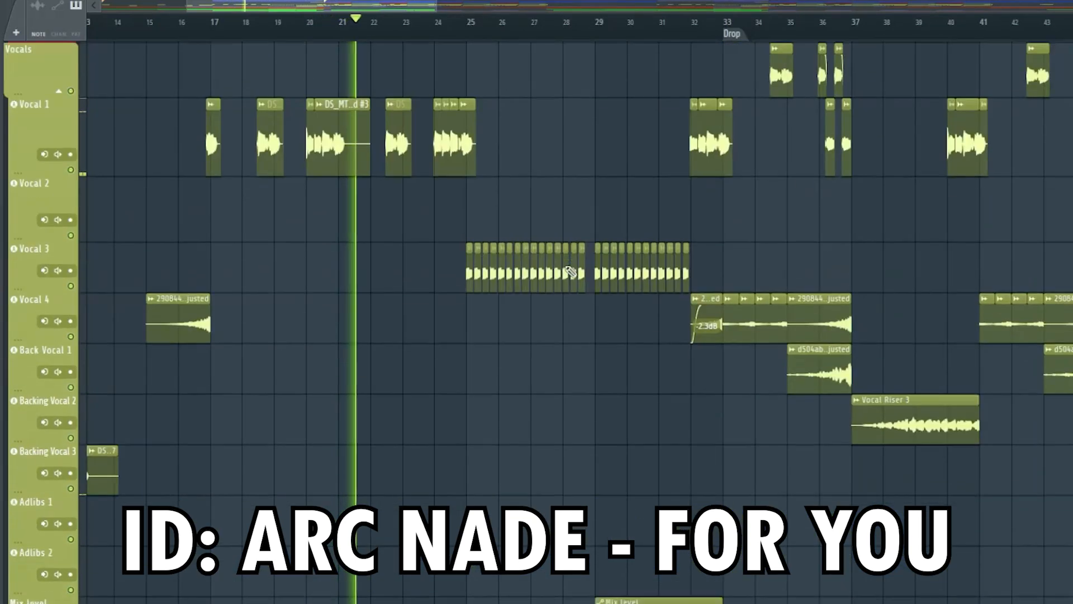
pyautogui.scroll(-12, 570, 272)
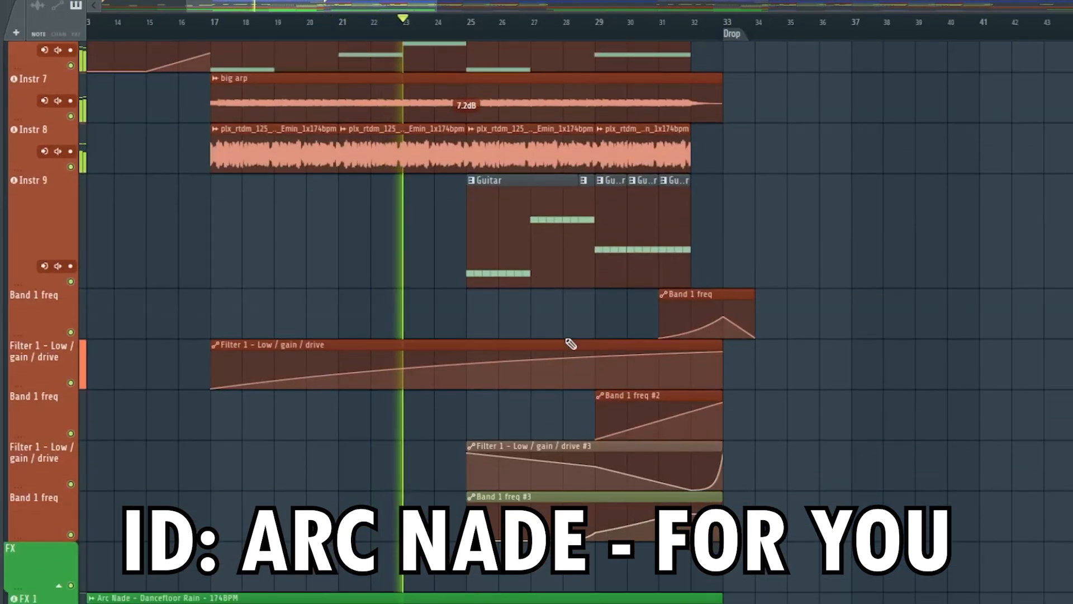
pyautogui.scroll(-10, 570, 343)
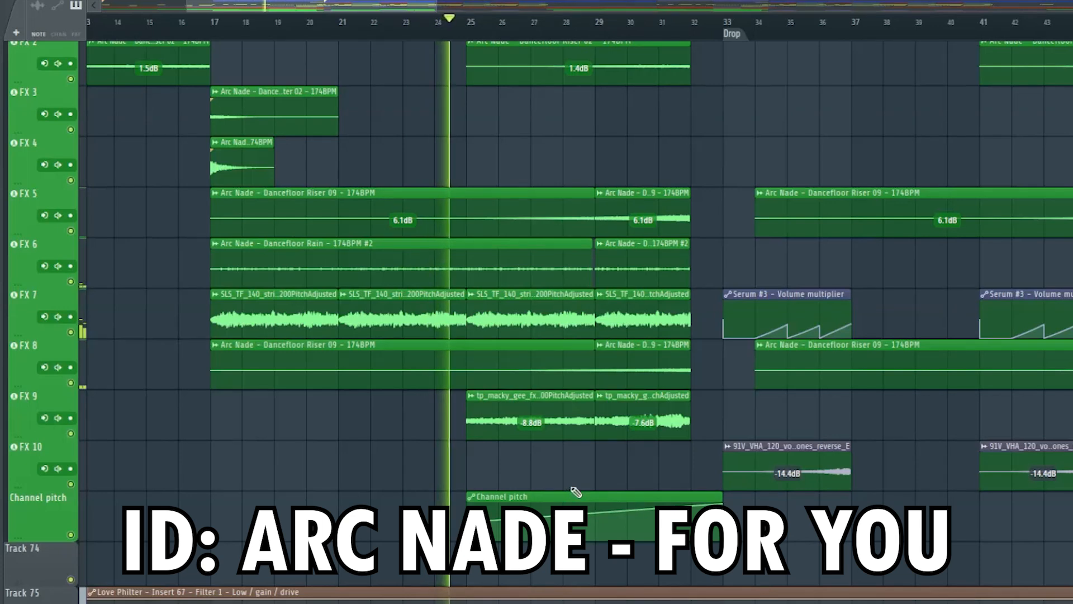
pyautogui.scroll(14, 576, 492)
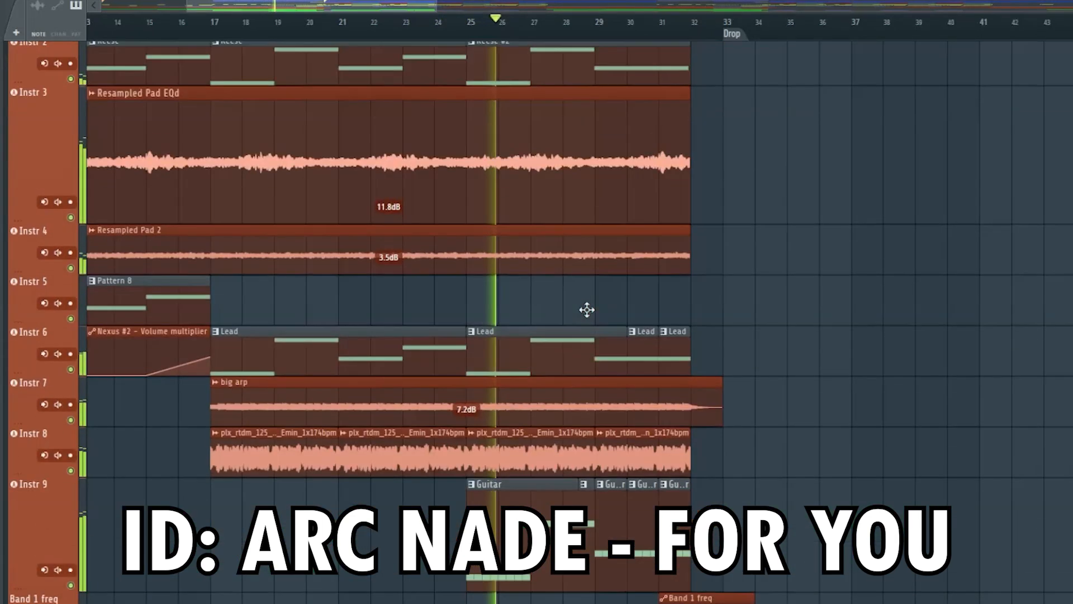
pyautogui.scroll(3, 581, 309)
# Examine the drum and vocal tracks around the transition into the drop at bar 33.
pyautogui.moveTo(412, 10); pyautogui.dragTo(472, 23)
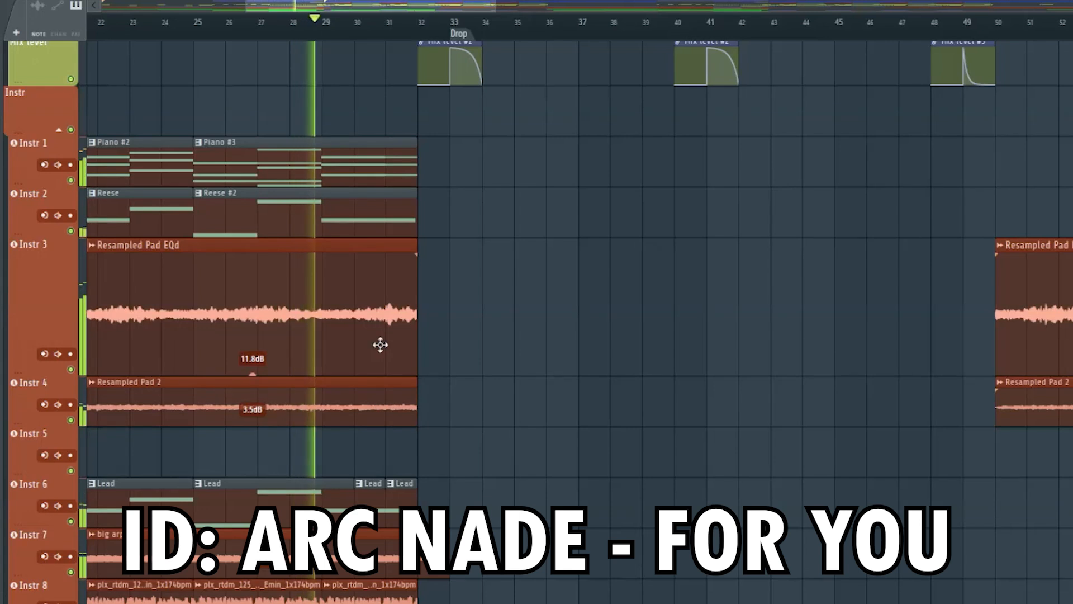
pyautogui.scroll(12, 380, 345)
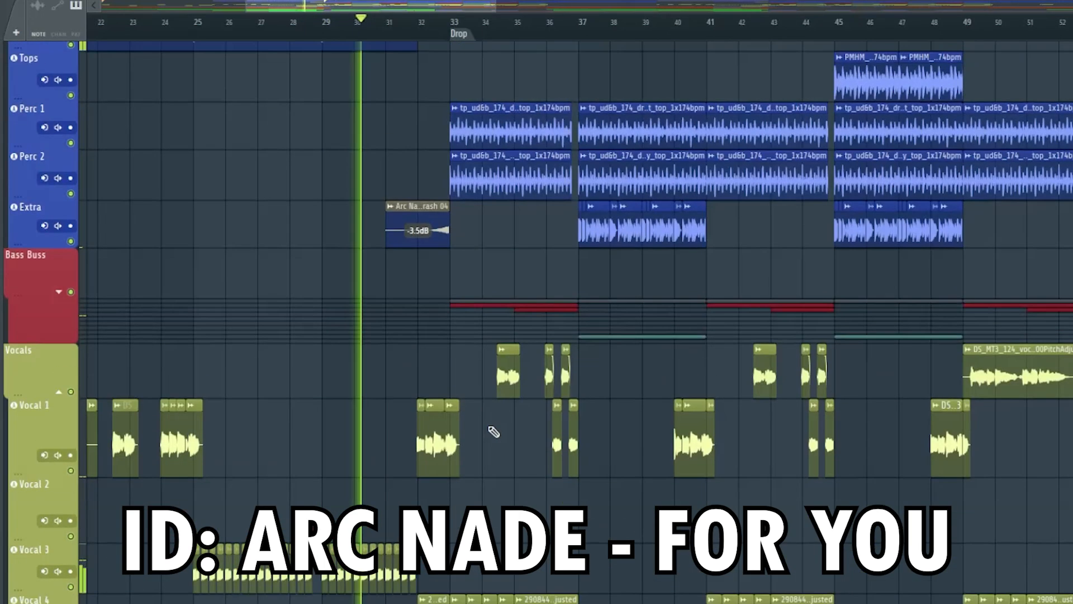
pyautogui.scroll(6, 493, 433)
pyautogui.scroll(-3, 486, 425)
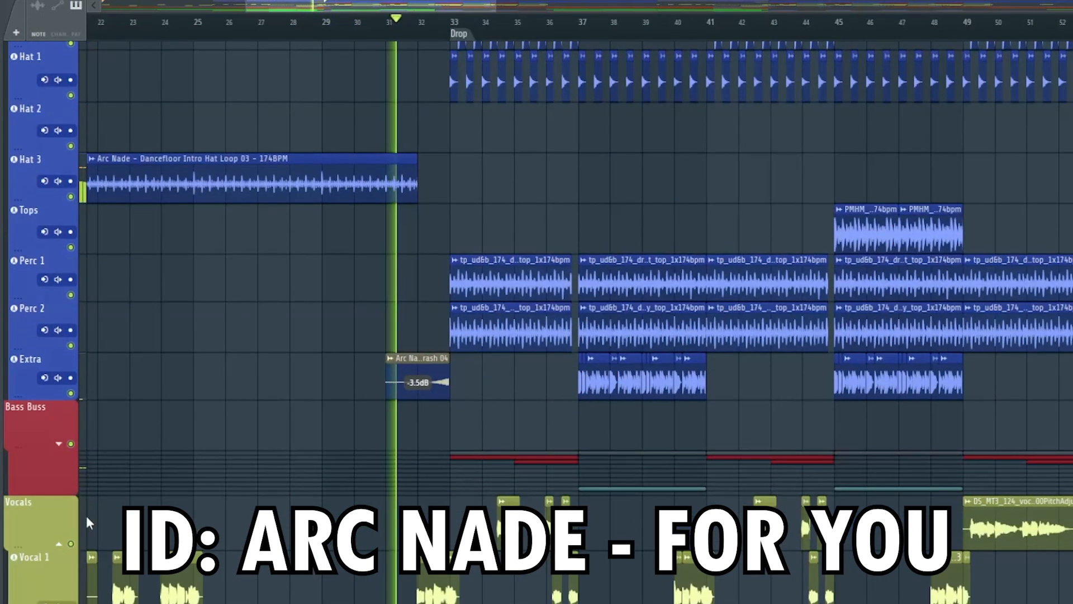
# Expand the Bass Buss group and examine the Drop 1 clip's Reese 1 notes in the piano roll.
pyautogui.click(60, 445)
pyautogui.scroll(-4, 498, 365)
pyautogui.doubleClick(521, 277)
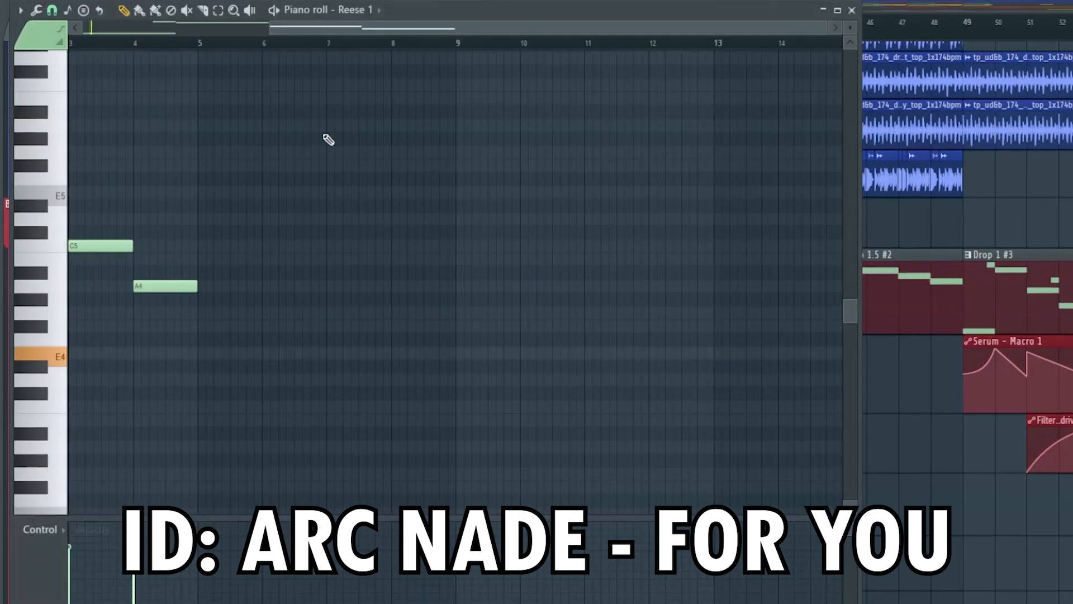
pyautogui.moveTo(450, 11); pyautogui.dragTo(742, 1)
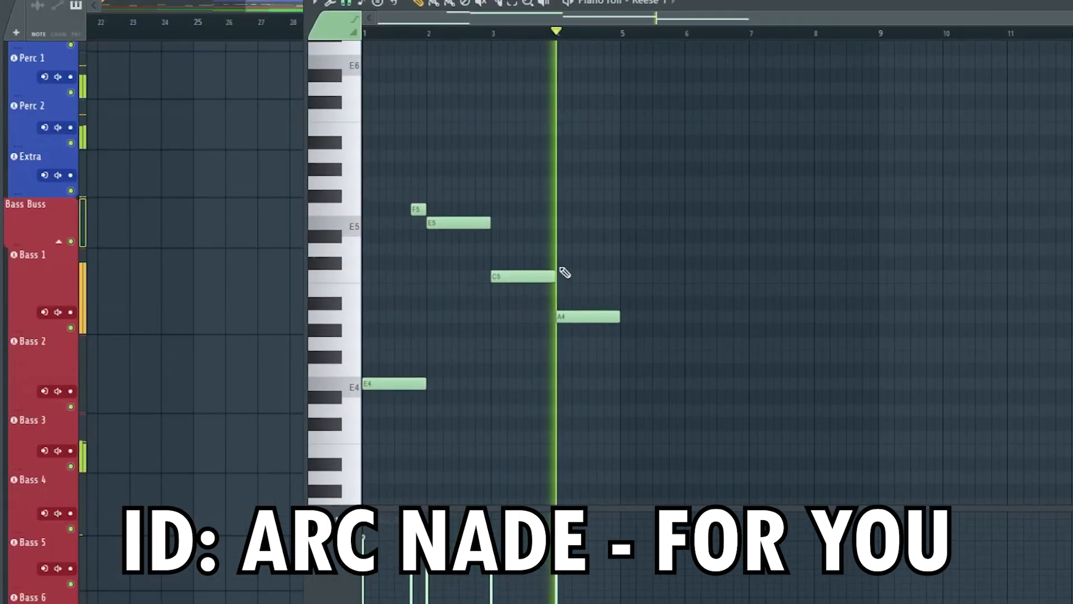
pyautogui.press('Return')
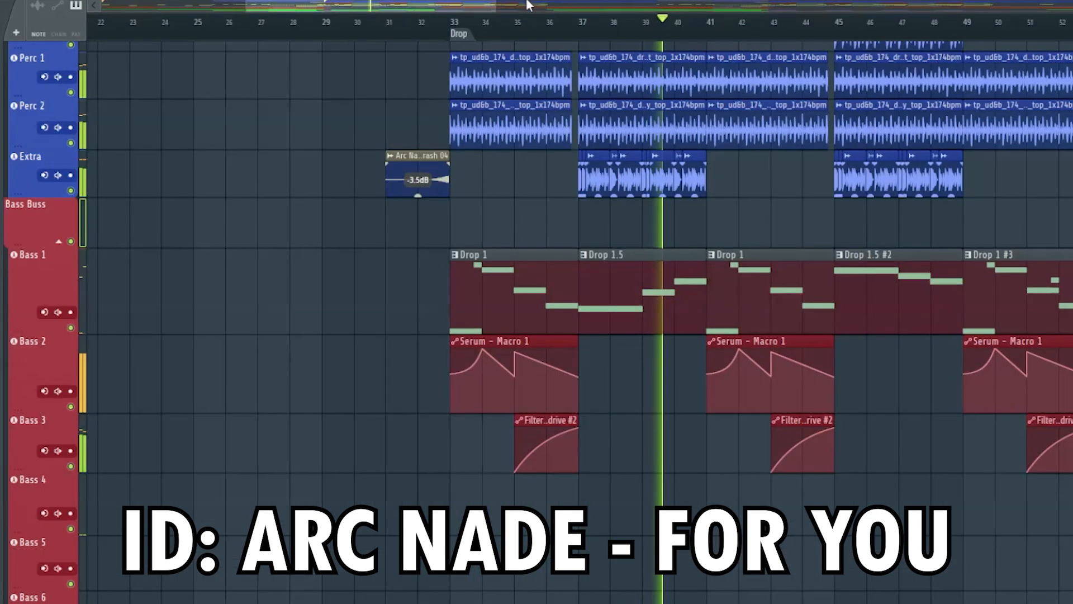
# Examine the drop's hat, percussion, extra drum and bass tracks from bar 33 to bar 61.
pyautogui.hscroll(2, 517, 7)
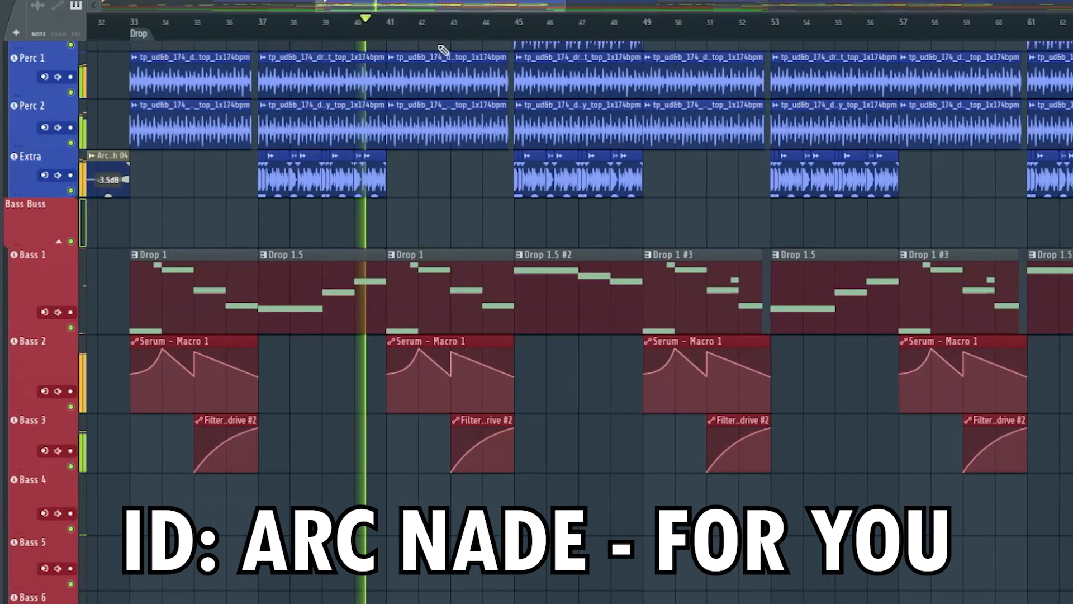
pyautogui.scroll(8, 371, 284)
pyautogui.scroll(1, 379, 288)
pyautogui.scroll(-9, 379, 288)
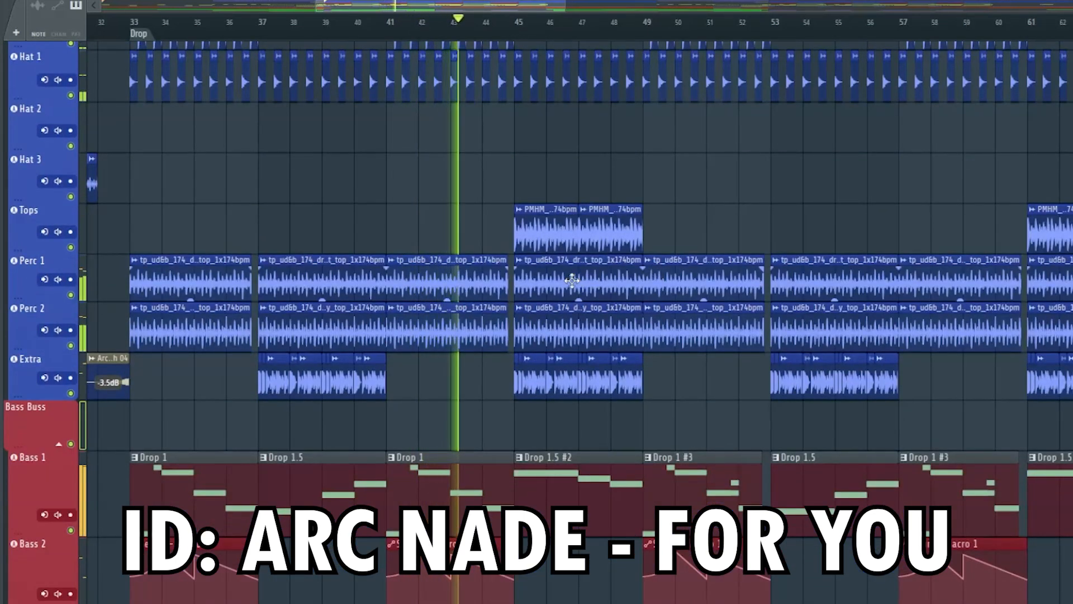
pyautogui.scroll(-2, 572, 280)
pyautogui.scroll(1, 576, 297)
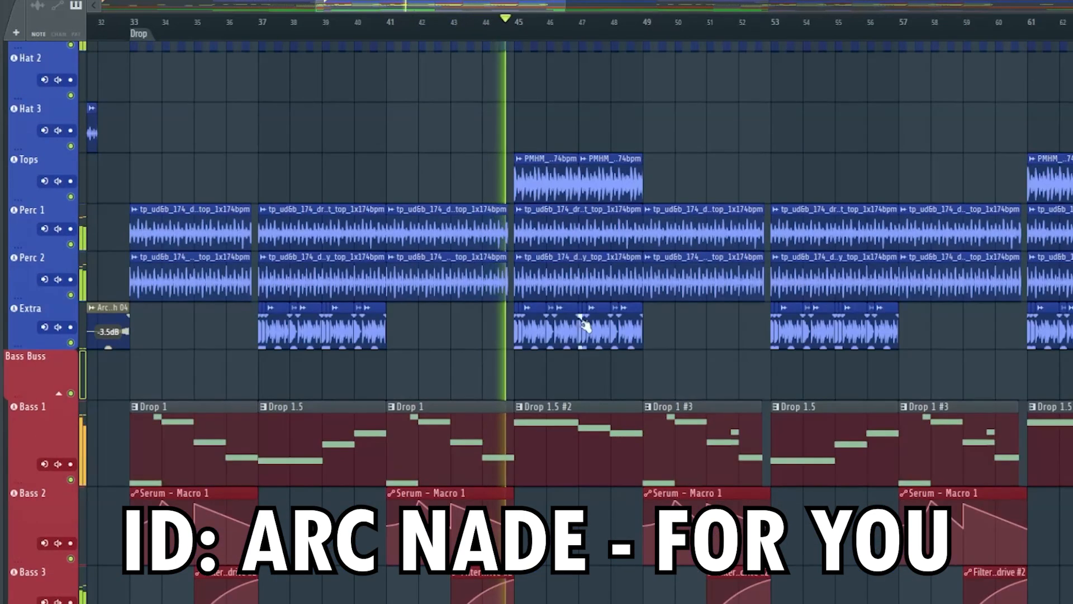
pyautogui.scroll(-4, 584, 316)
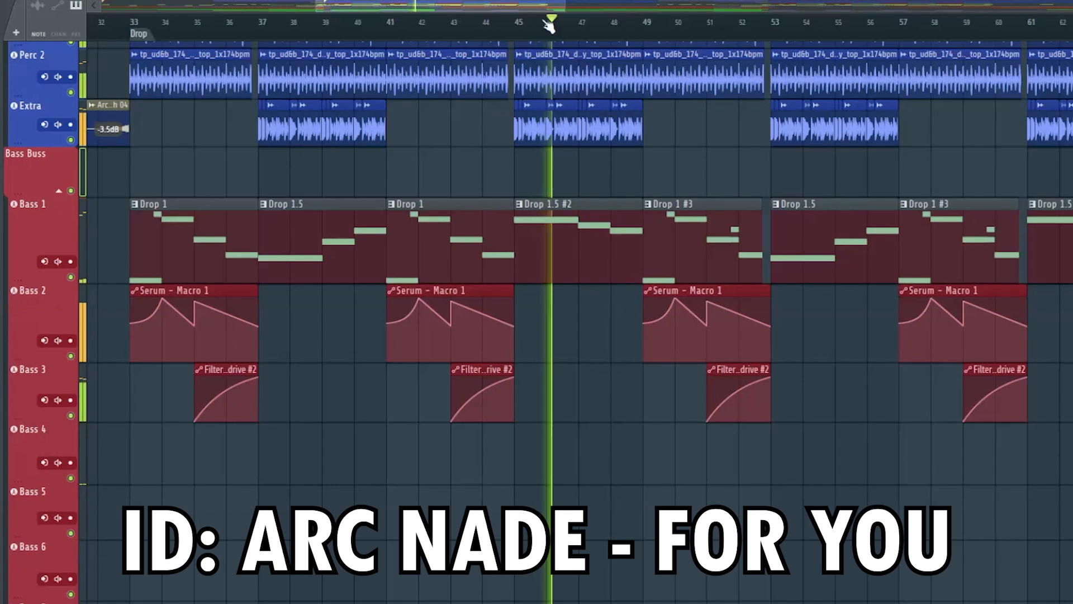
# Examine the vocal, backing vocal, mix level automation and instrument tracks through the drop's second half, from bar 45 to bar 65.
pyautogui.moveTo(522, 9); pyautogui.dragTo(572, 8)
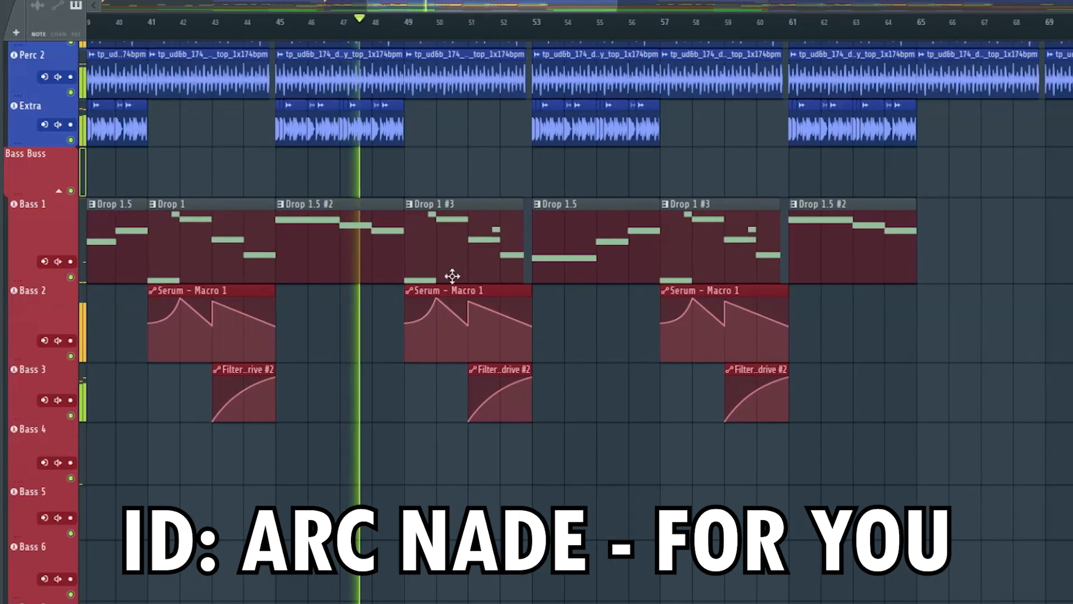
pyautogui.scroll(-10, 442, 307)
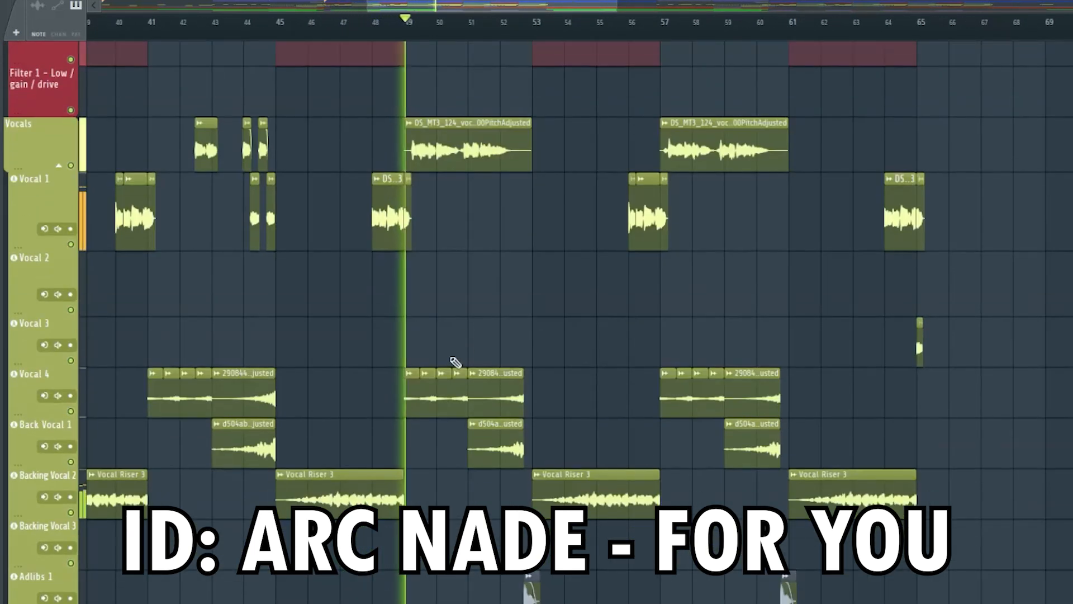
pyautogui.scroll(-12, 492, 193)
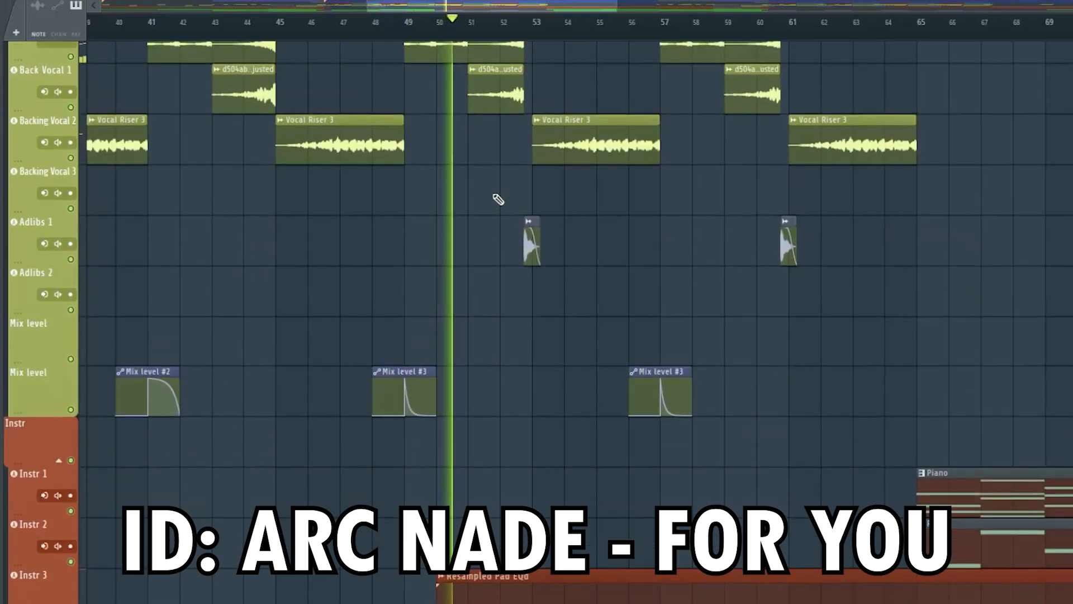
pyautogui.moveTo(519, 5); pyautogui.dragTo(550, 6)
pyautogui.scroll(-4, 577, 428)
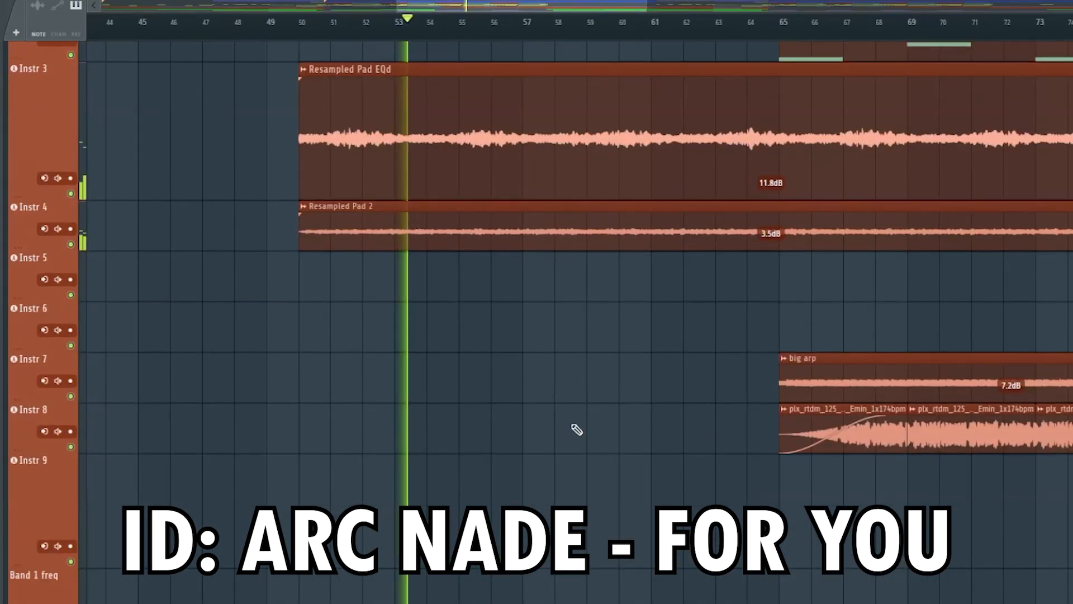
pyautogui.scroll(15, 570, 426)
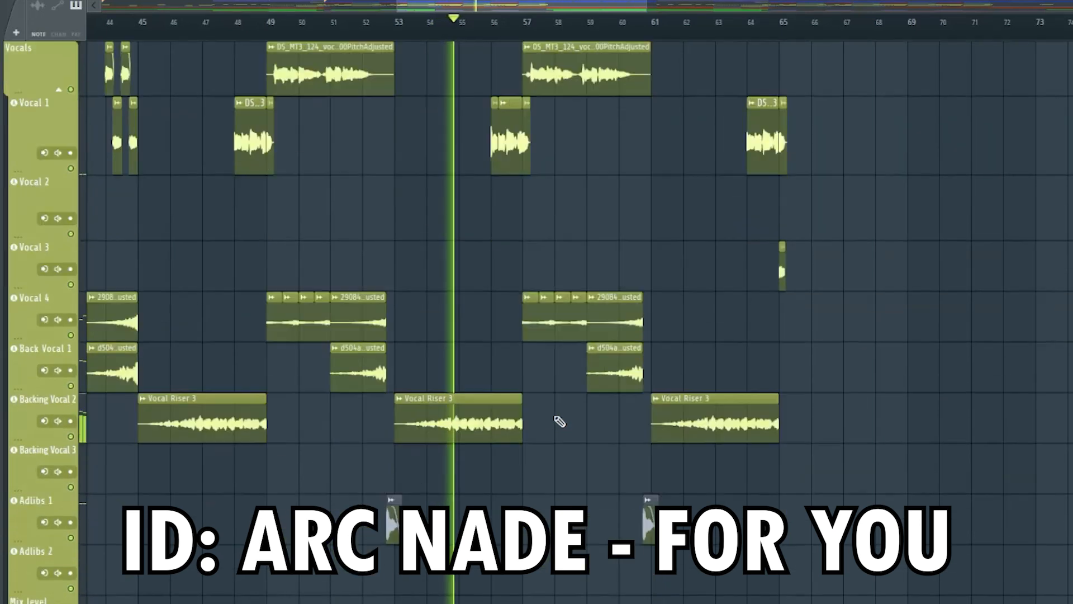
pyautogui.scroll(-13, 559, 421)
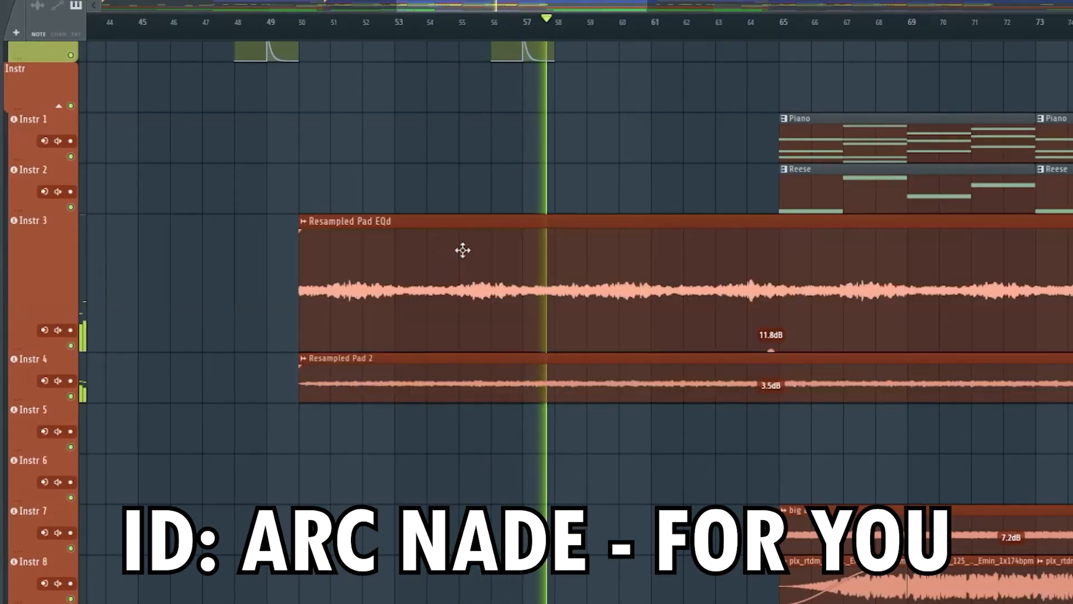
pyautogui.moveTo(644, 10); pyautogui.dragTo(675, 10)
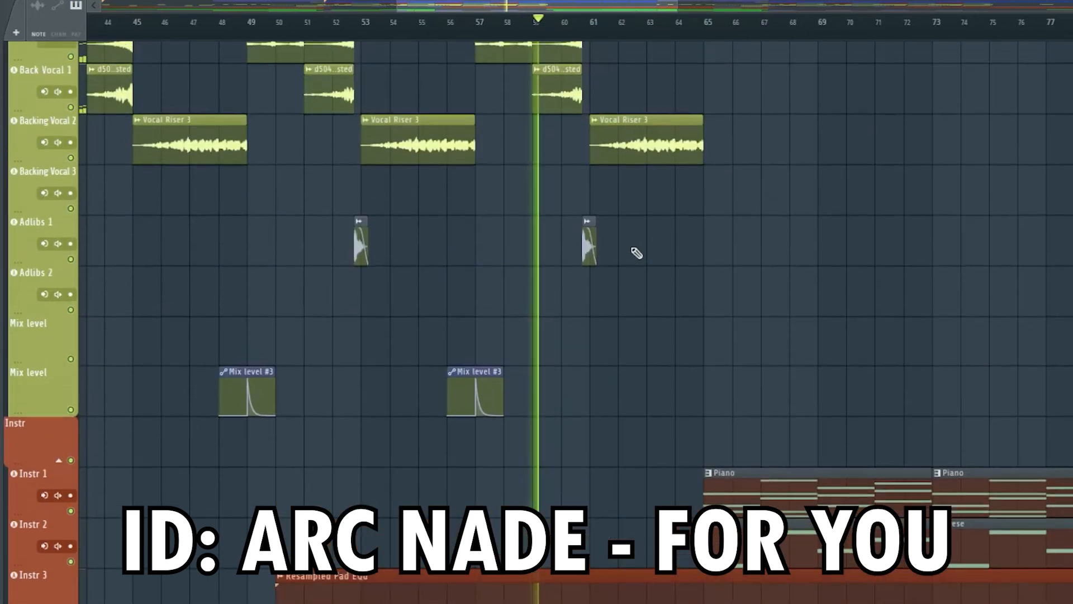
pyautogui.scroll(15, 637, 253)
pyautogui.scroll(-15, 637, 259)
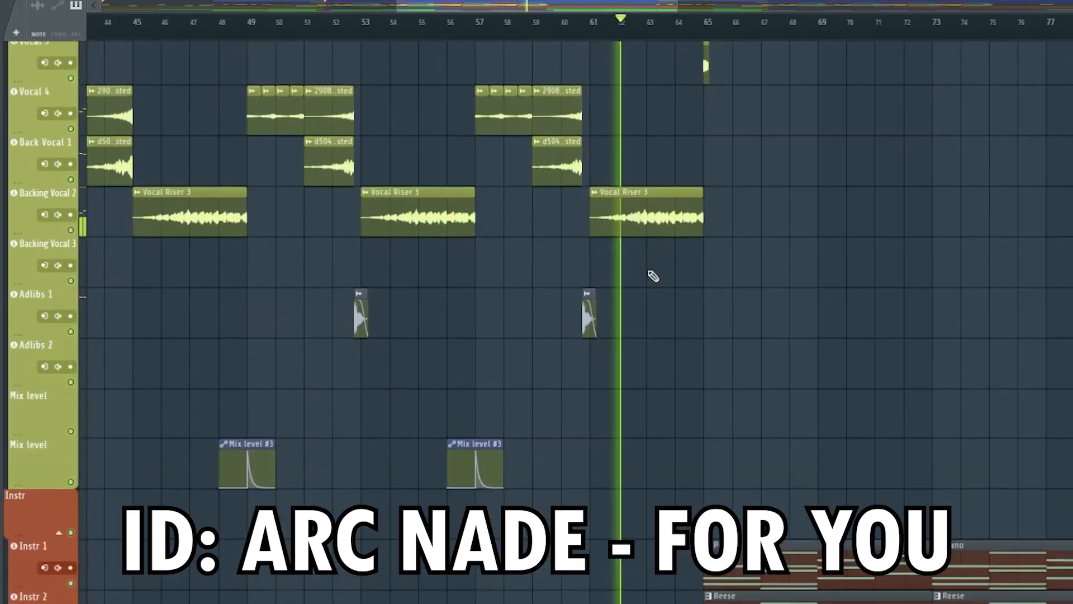
pyautogui.scroll(-9, 578, 175)
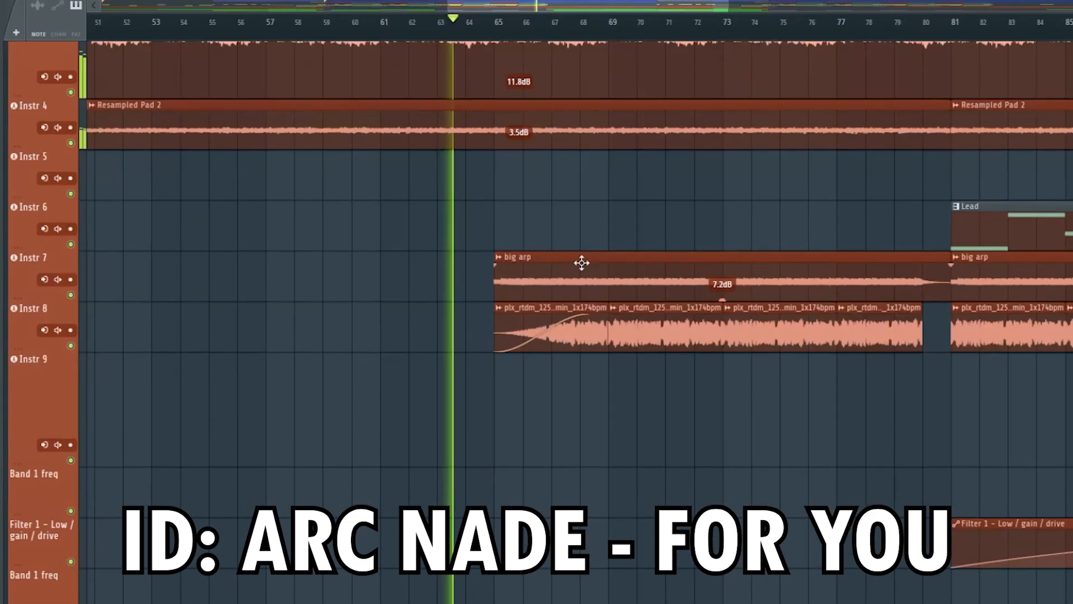
pyautogui.scroll(10, 646, 185)
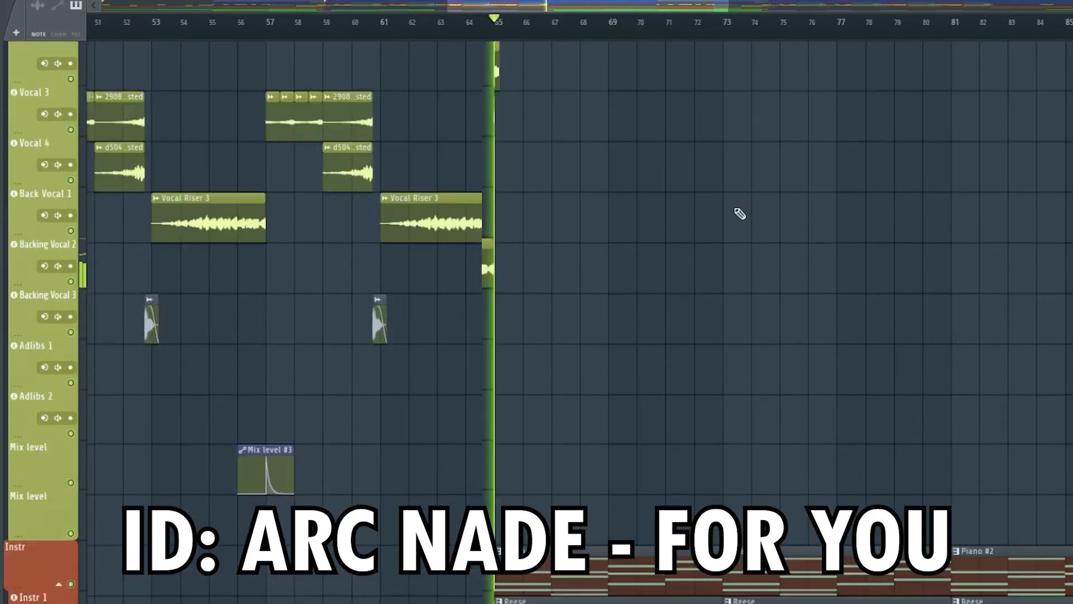
# Examine the drum, vocal, piano, arp, guitar, automation and FX tracks across the section from bar 65 to bar 97.
pyautogui.scroll(-10, 740, 213)
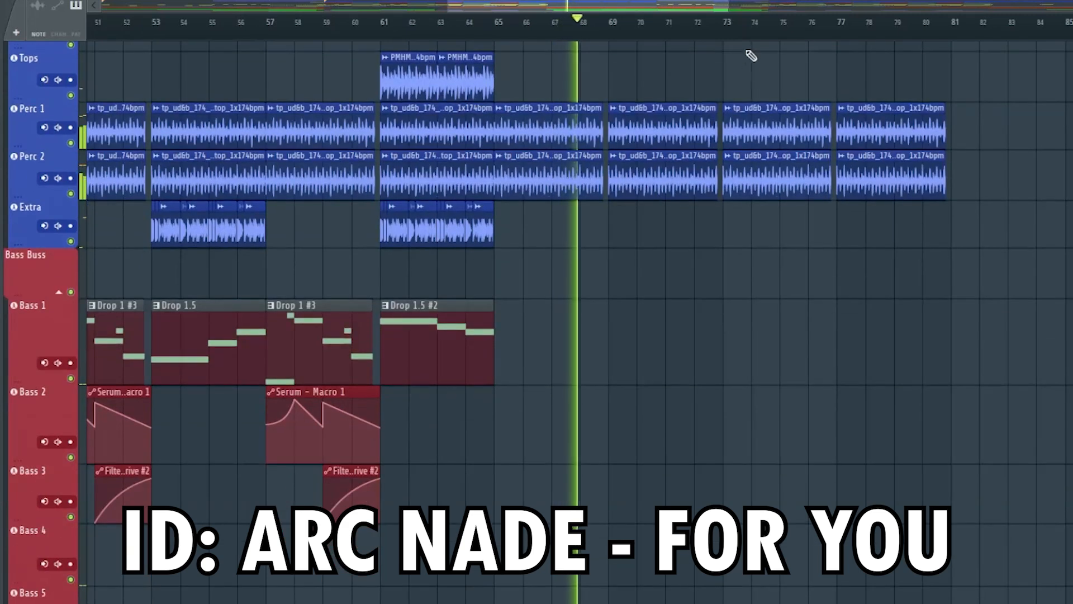
pyautogui.moveTo(725, 5); pyautogui.dragTo(827, 5)
pyautogui.scroll(12, 578, 302)
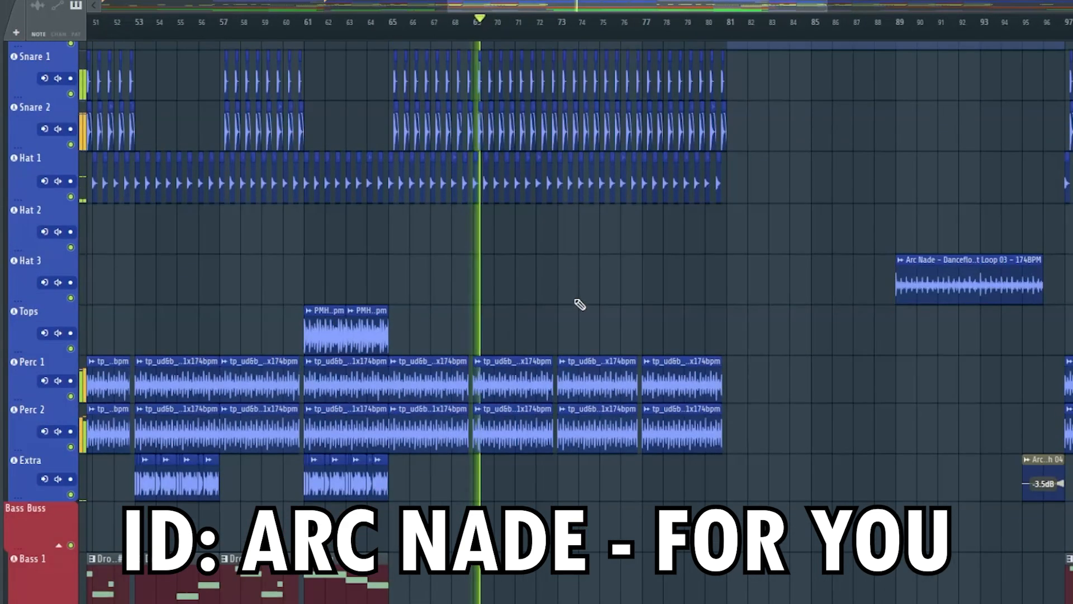
pyautogui.scroll(2, 615, 269)
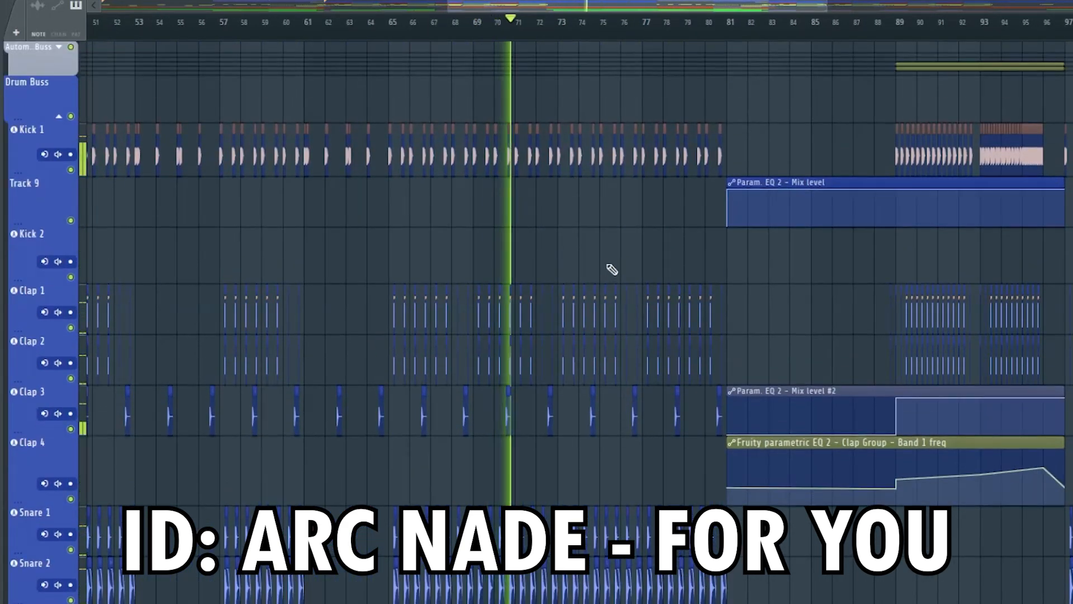
pyautogui.scroll(-12, 611, 269)
pyautogui.scroll(-12, 611, 270)
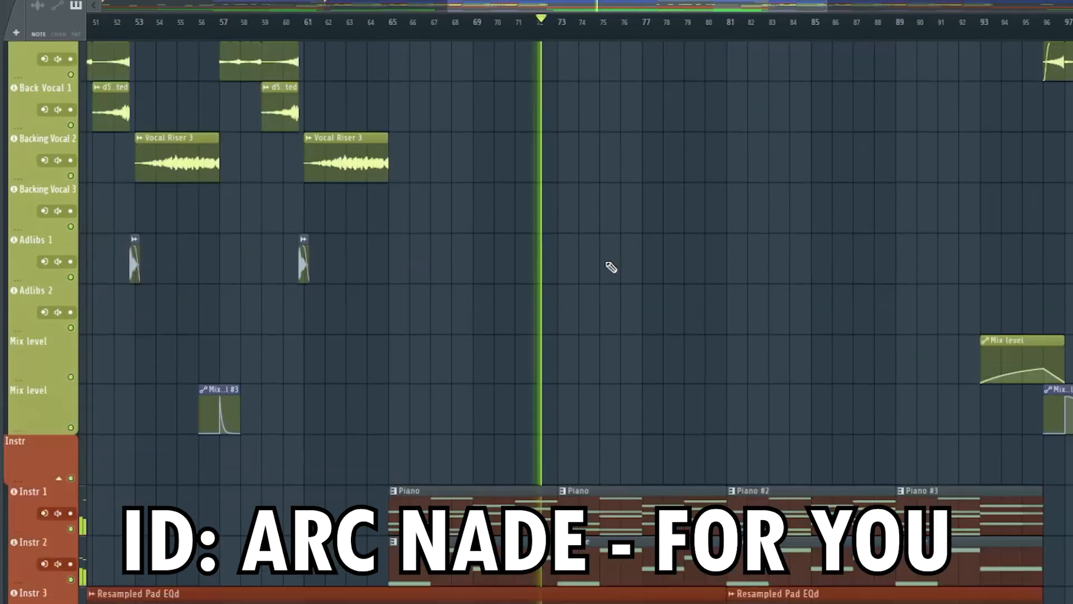
pyautogui.scroll(-15, 628, 234)
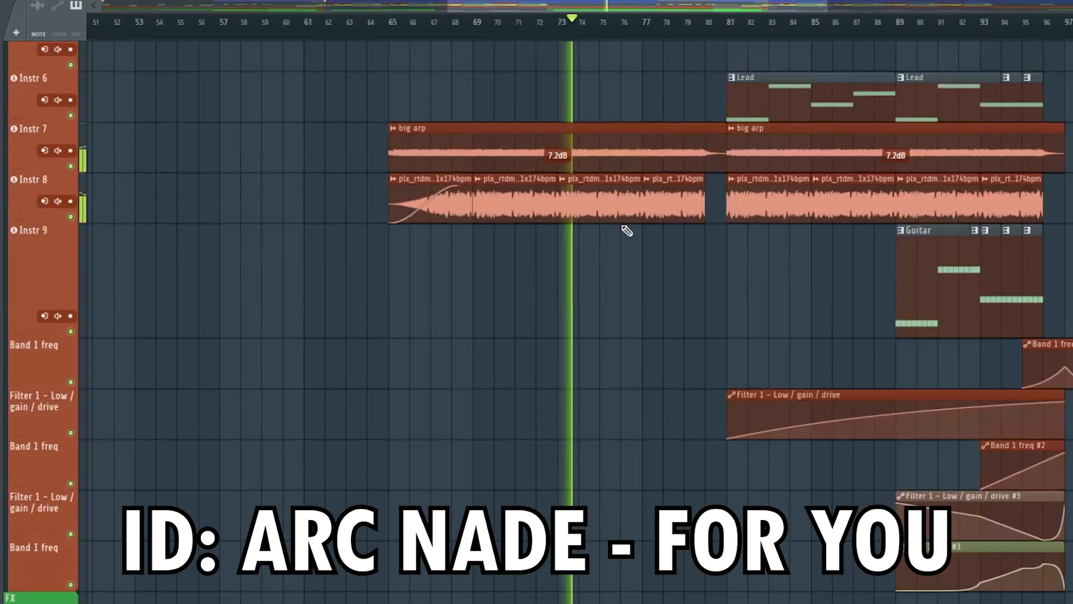
pyautogui.scroll(-1, 695, 204)
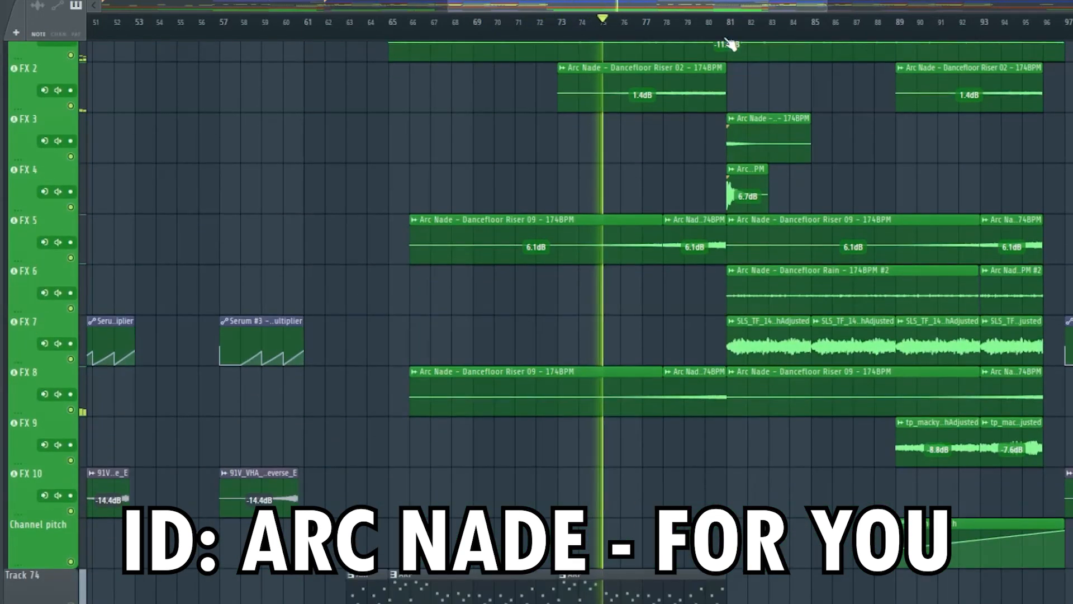
pyautogui.moveTo(733, 8); pyautogui.dragTo(796, 7)
pyautogui.scroll(9, 643, 307)
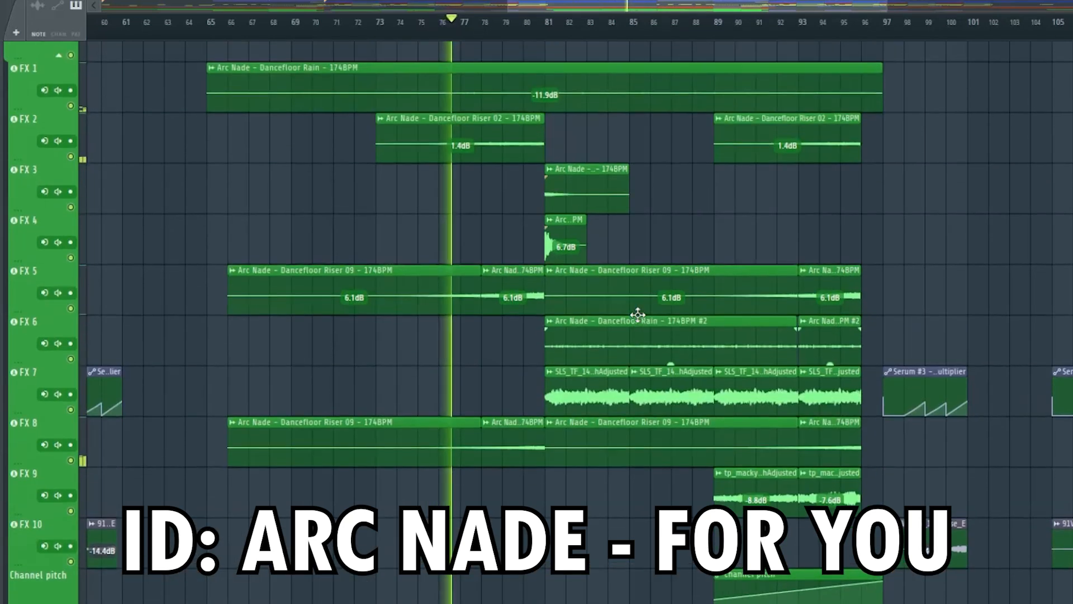
pyautogui.scroll(20, 642, 302)
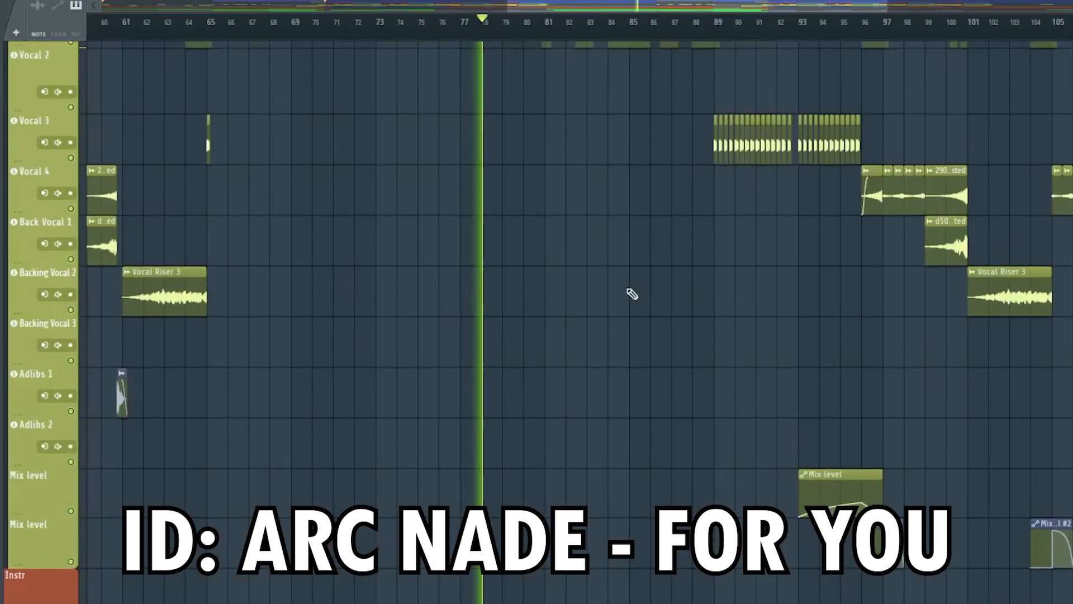
pyautogui.scroll(20, 625, 283)
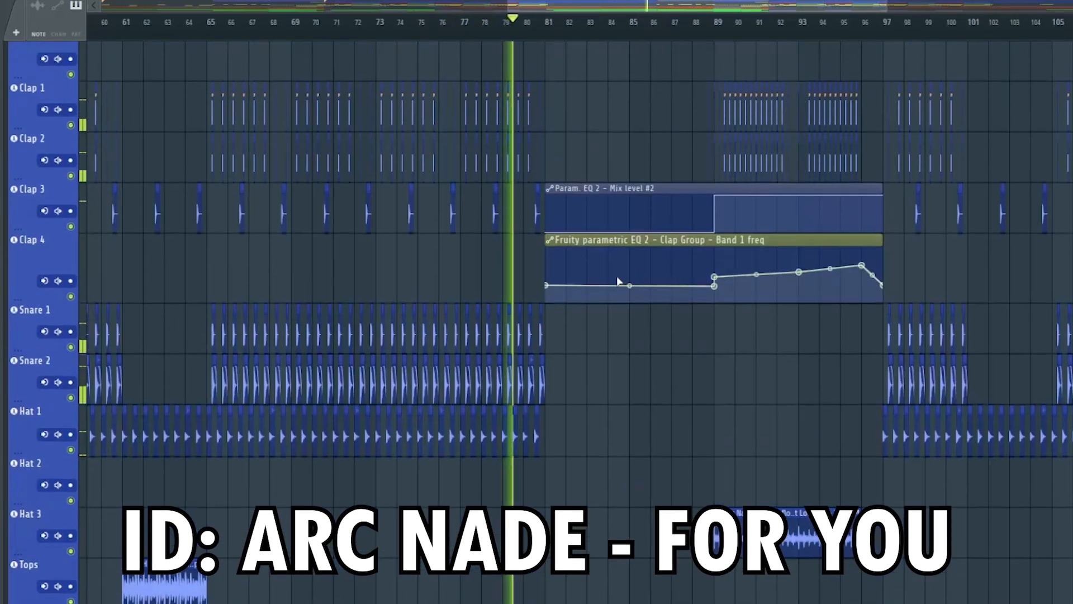